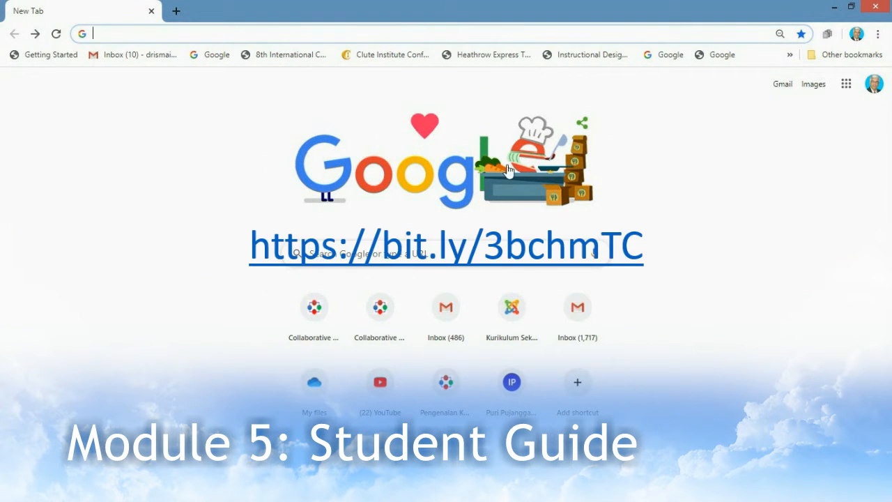
left_click(138, 33)
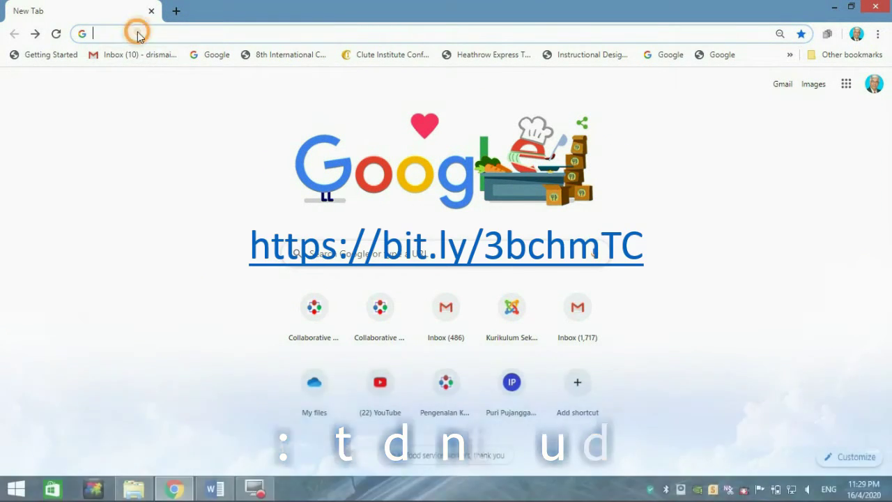
right_click(138, 34)
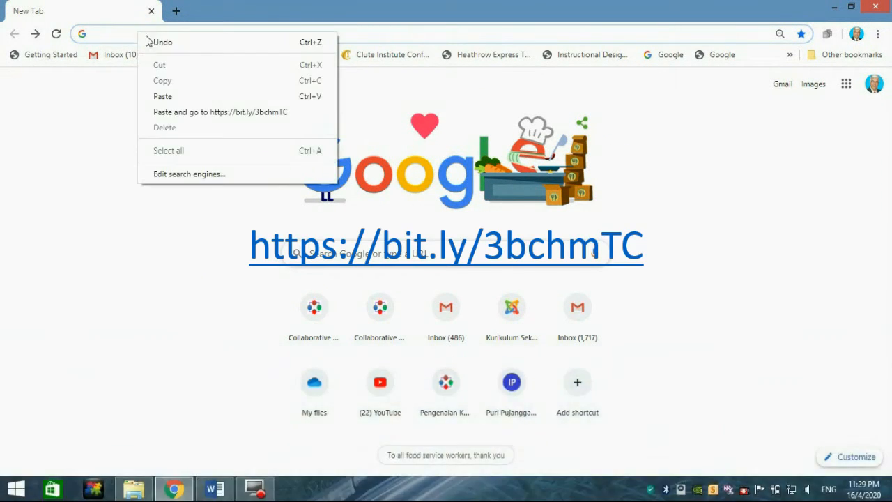
left_click(162, 95)
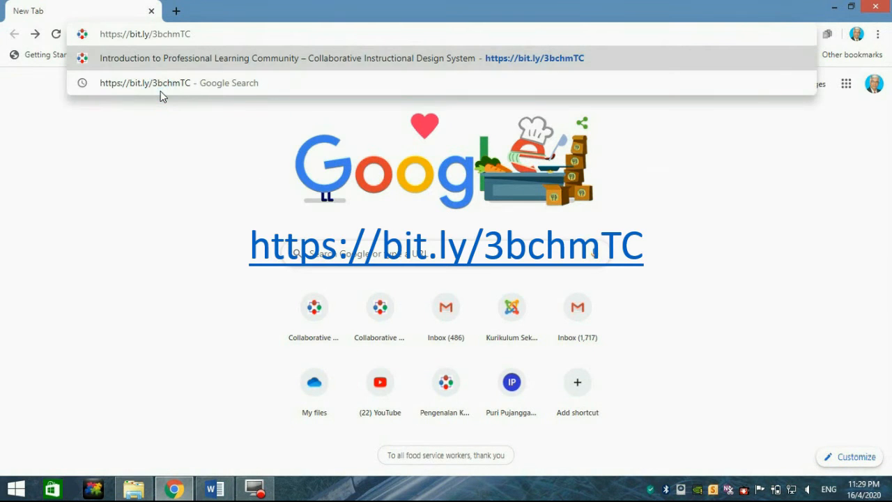
key("Return")
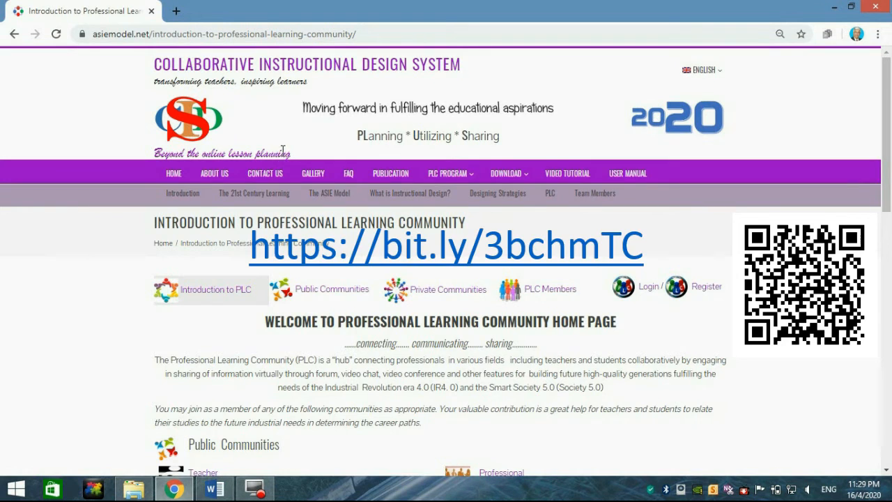
scroll(284, 150, "down", 1)
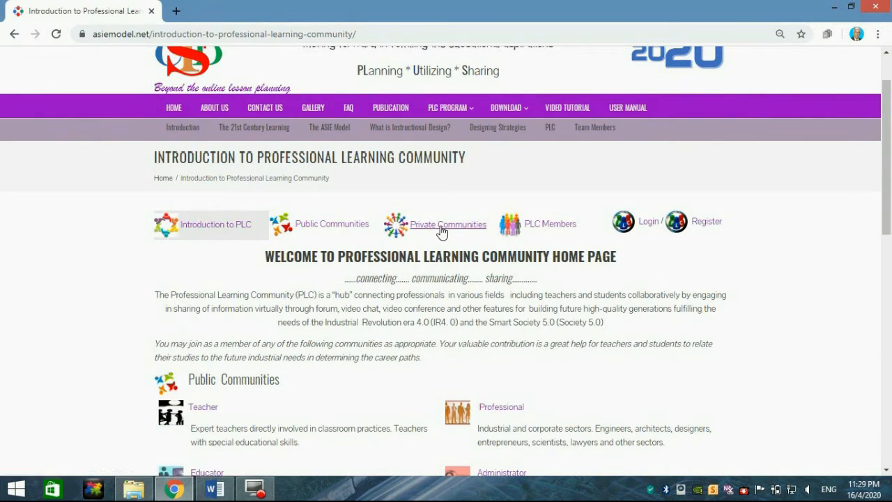
Go to the Login page of the Collaborative Instructional Design System.
left_click(648, 222)
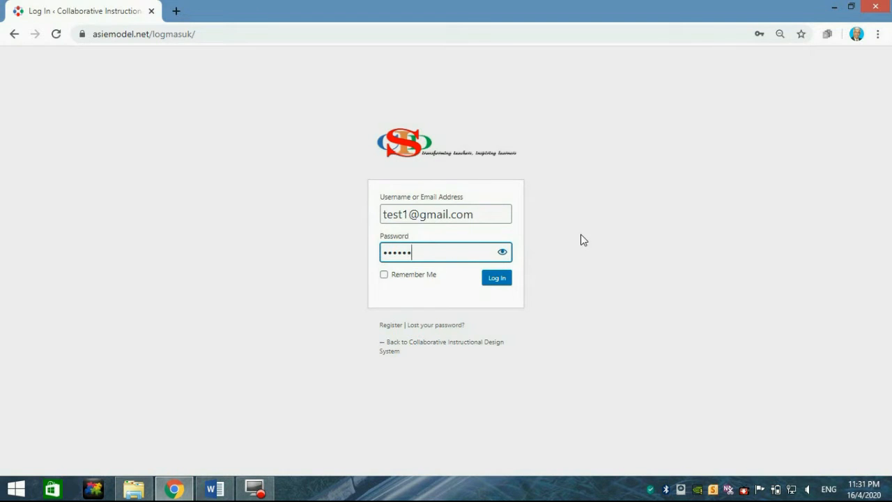
Sign in with Remember Me ticked, landing on the page listing all 43 communities.
left_click(384, 275)
left_click(497, 278)
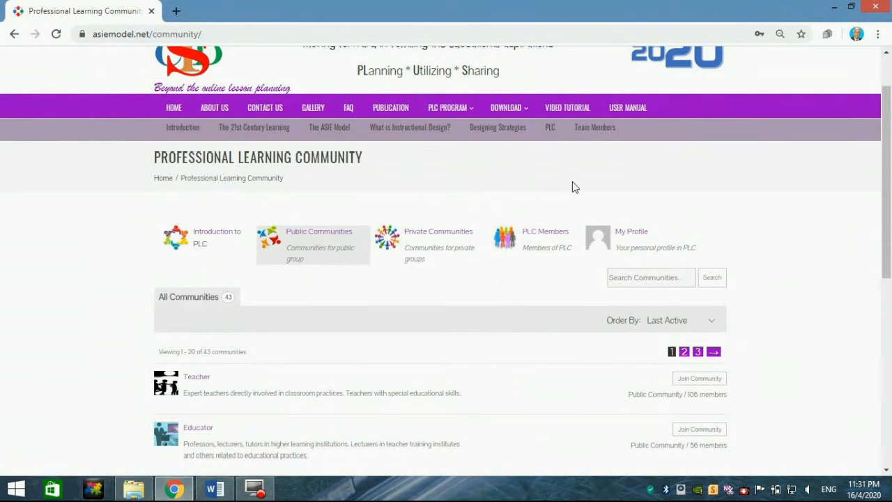
scroll(571, 181, "down", 1)
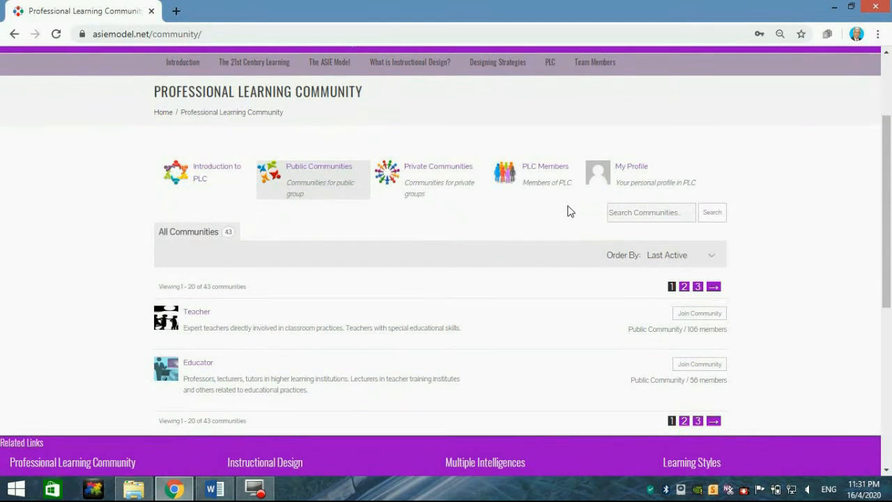
Go to My Profile and start editing Student 1's profile details.
left_click(631, 168)
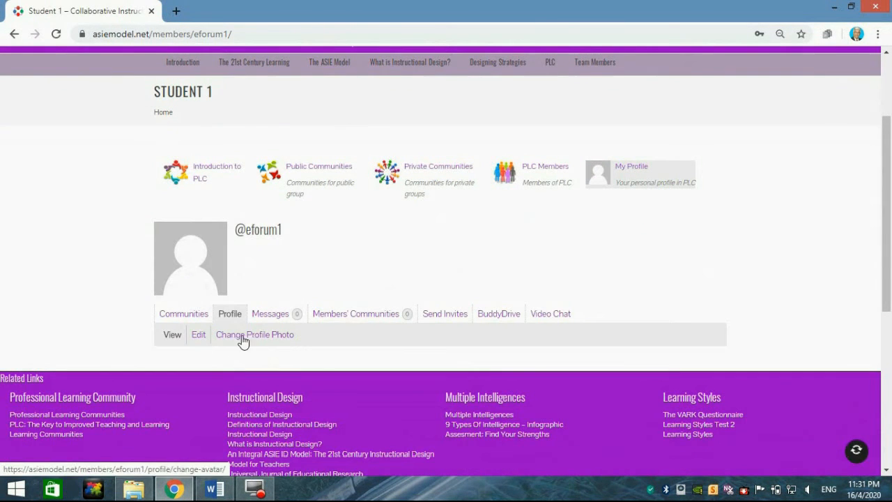
left_click(198, 334)
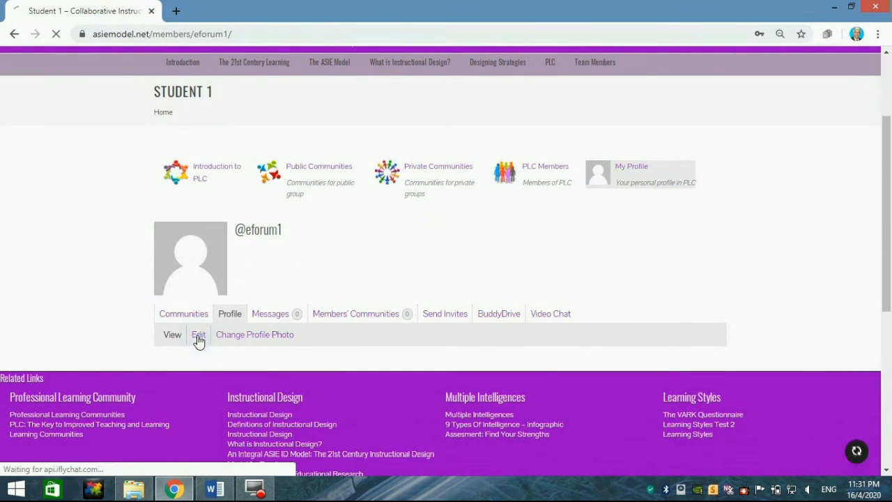
scroll(310, 330, "down", 1)
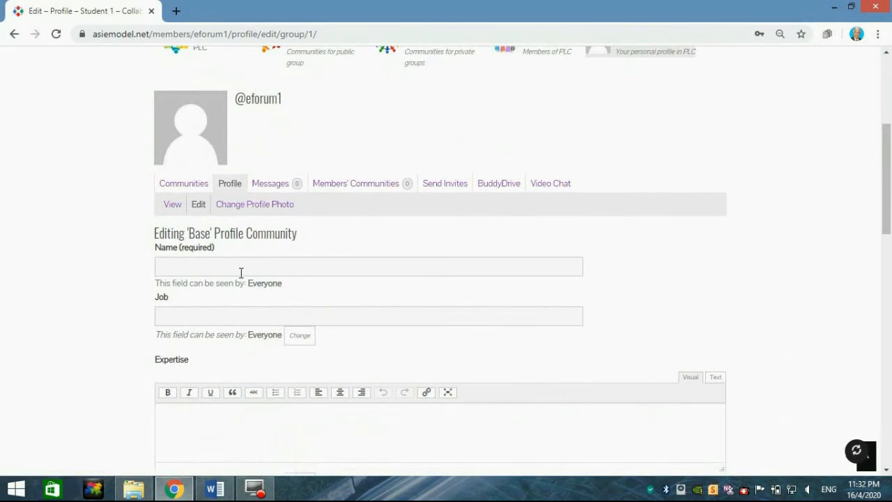
Enter 'Student1' as the profile Name and save the changes.
left_click(214, 267)
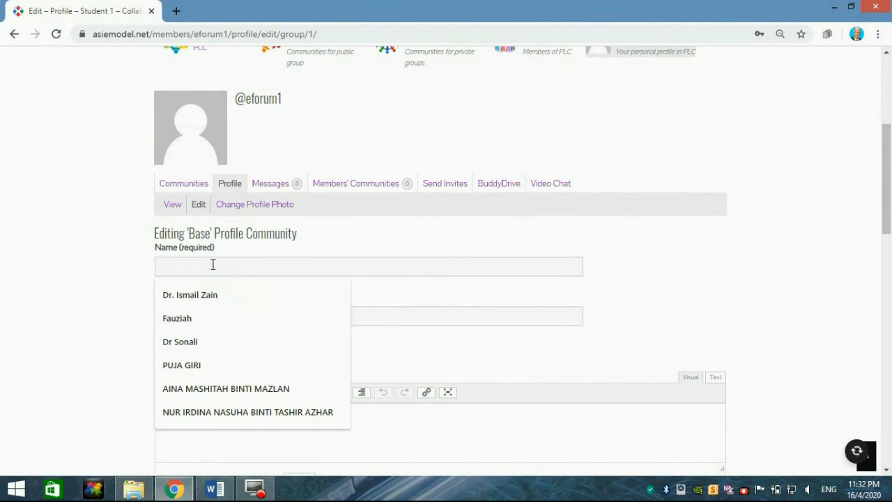
type("Student1")
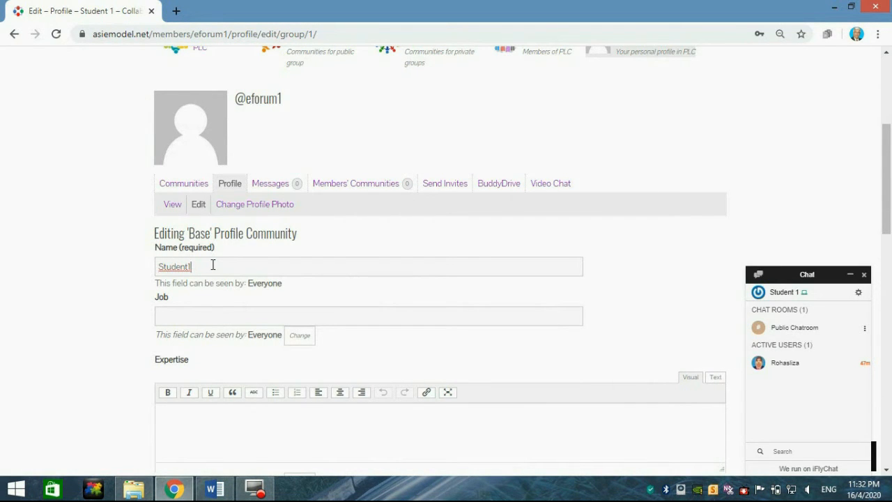
scroll(214, 265, "down", 1)
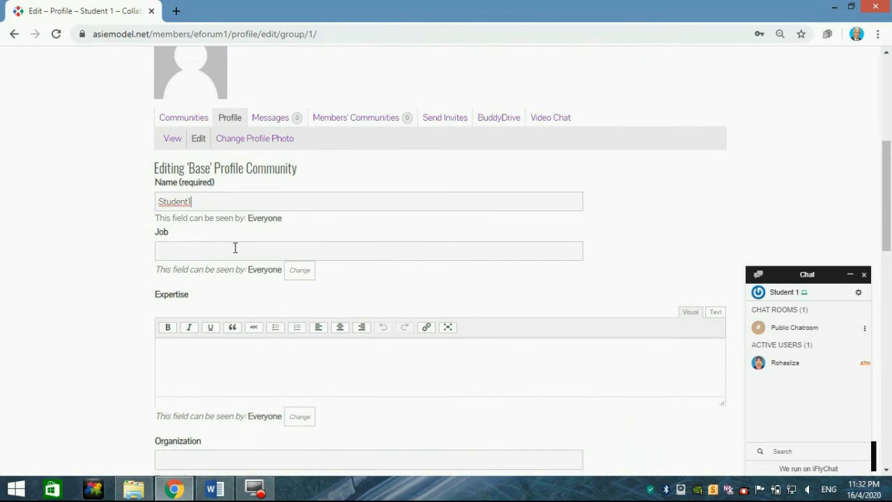
scroll(223, 224, "down", 3)
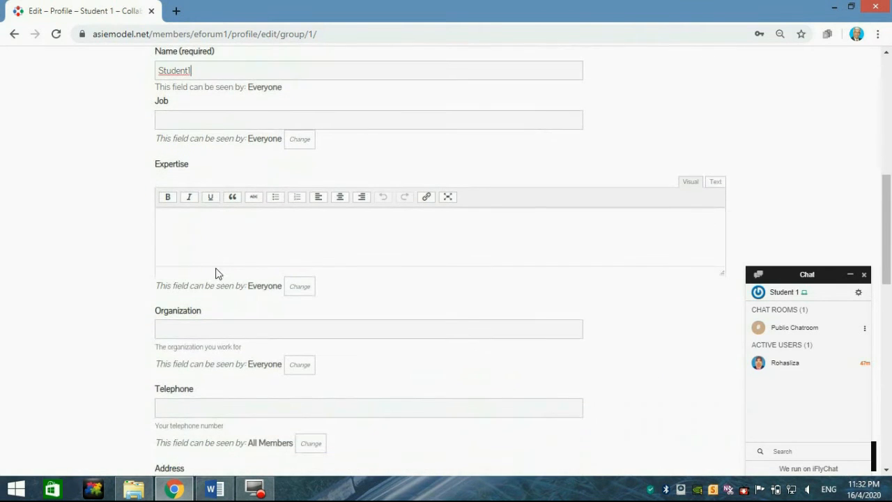
scroll(216, 279, "down", 2)
scroll(217, 291, "down", 2)
scroll(217, 300, "down", 2)
scroll(218, 300, "down", 1)
scroll(227, 301, "down", 1)
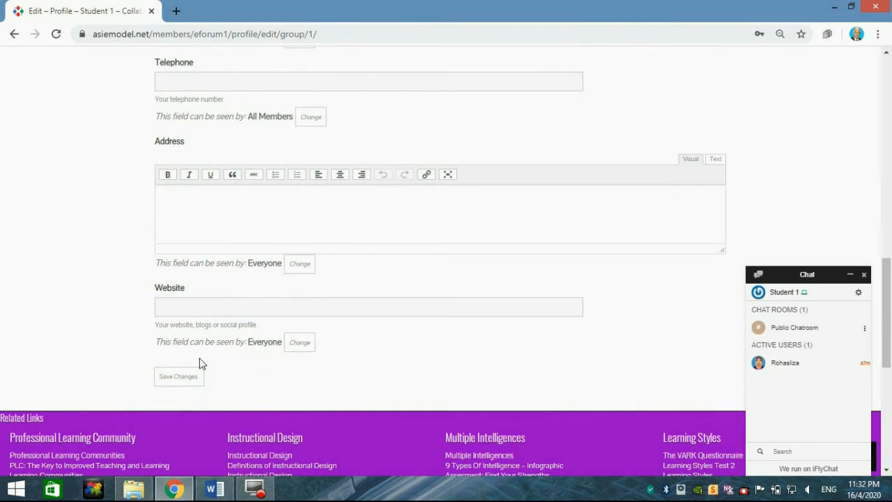
left_click(179, 376)
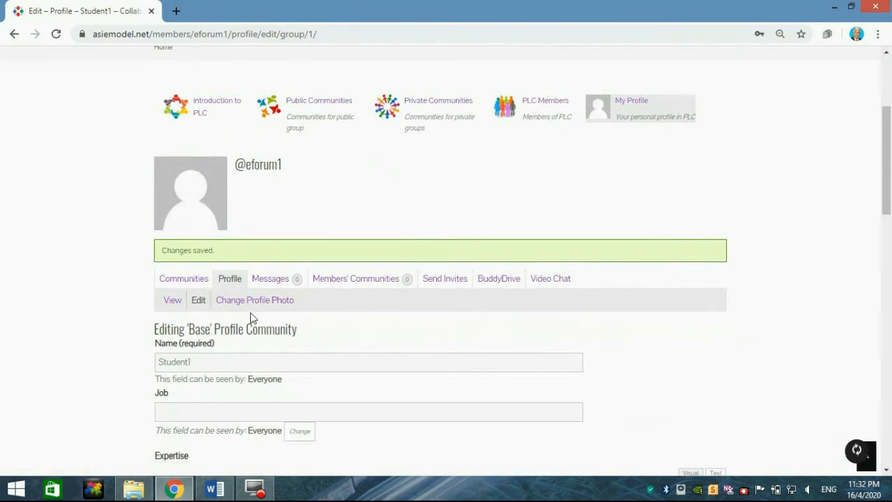
Upload the green checkmark image, crop it to nearly the whole picture and set it as profile photo.
left_click(251, 305)
scroll(297, 328, "down", 1)
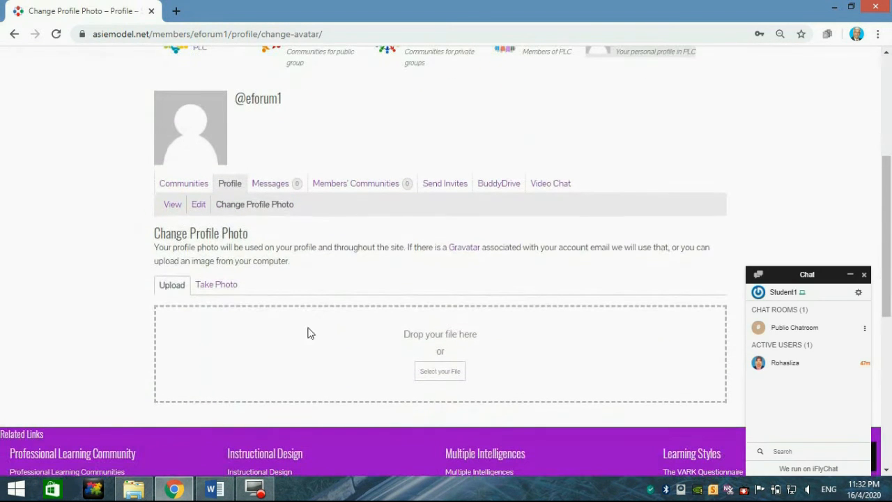
left_click(440, 371)
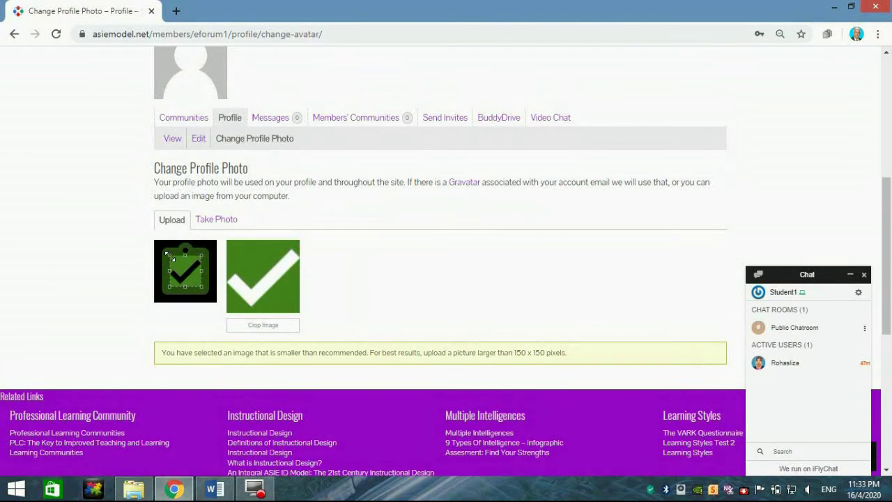
left_click_drag(169, 258, 158, 245)
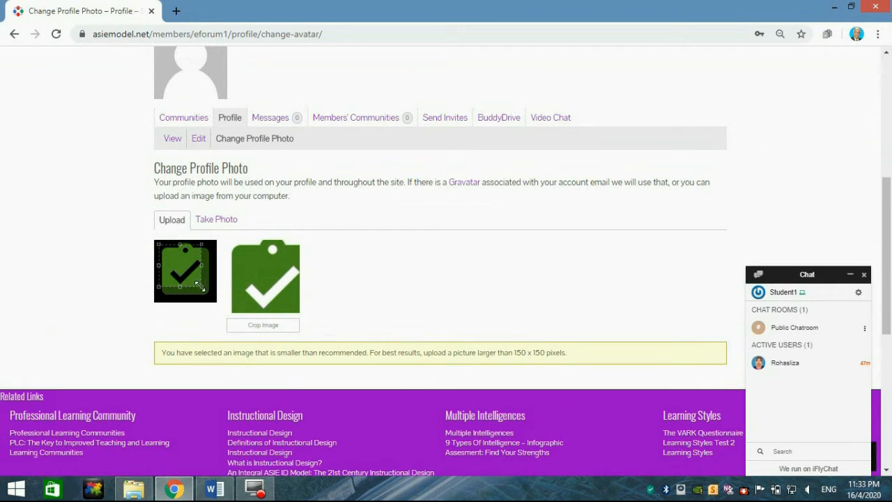
left_click_drag(200, 286, 214, 300)
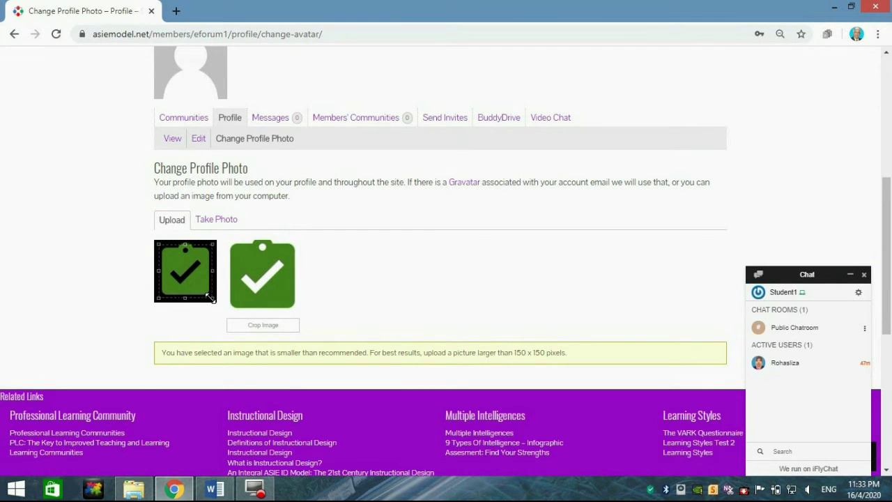
left_click(269, 327)
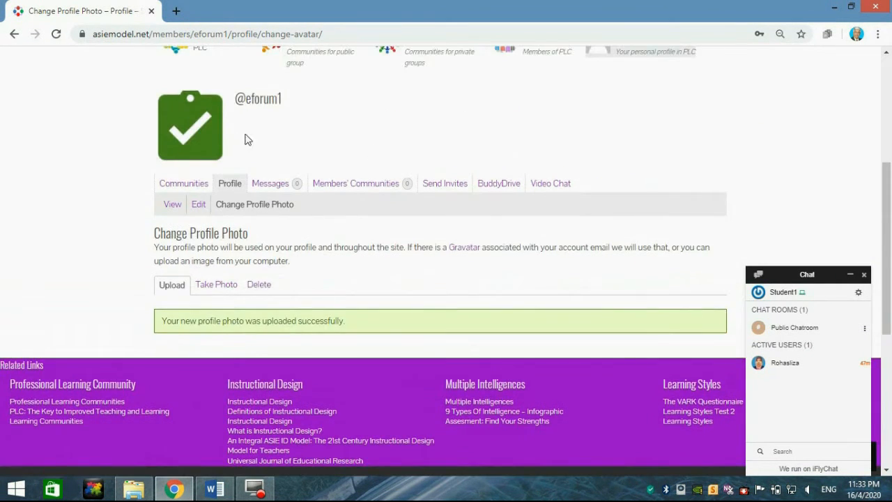
scroll(204, 140, "up", 2)
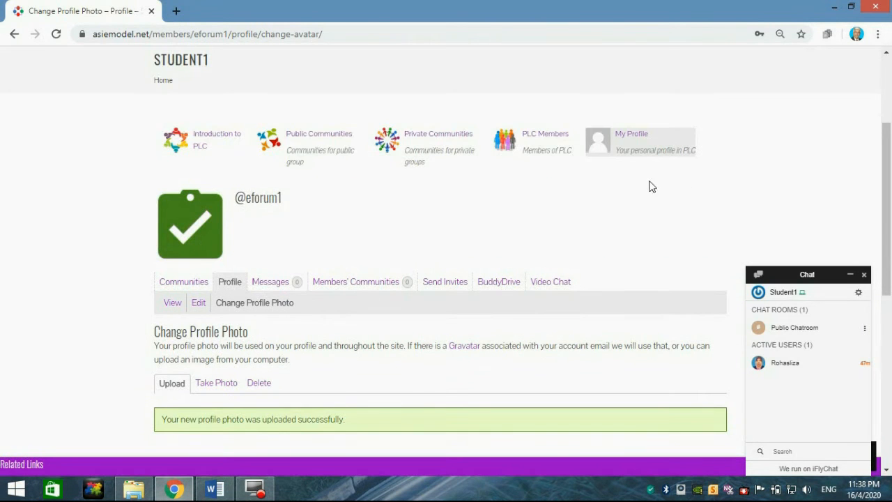
scroll(272, 273, "down", 2)
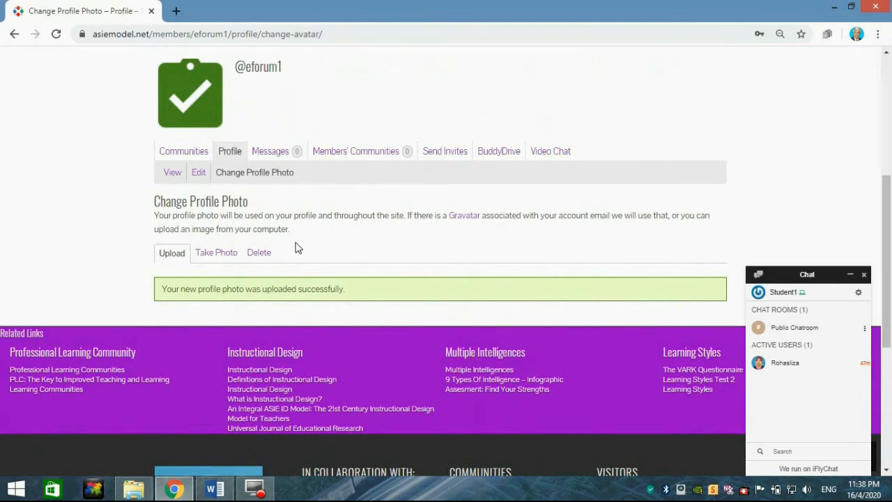
scroll(302, 241, "up", 1)
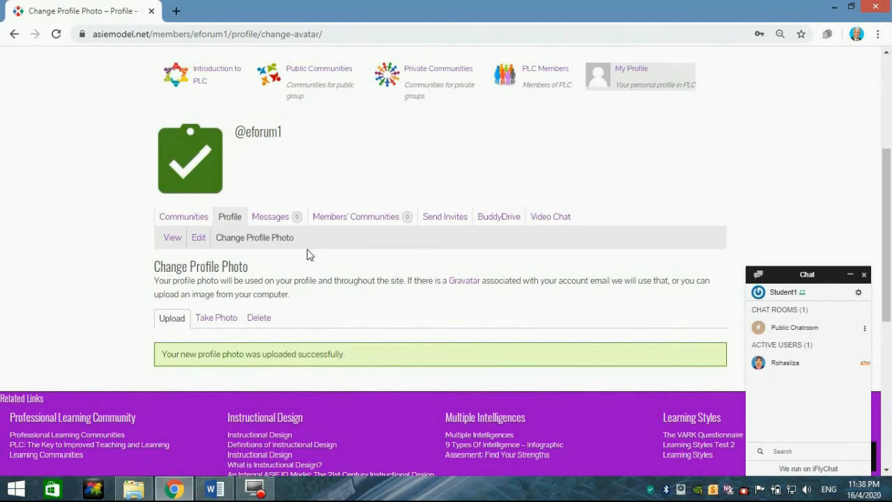
Capture a webcam snapshot on the Take Photo tab and save it as the profile photo.
left_click(226, 320)
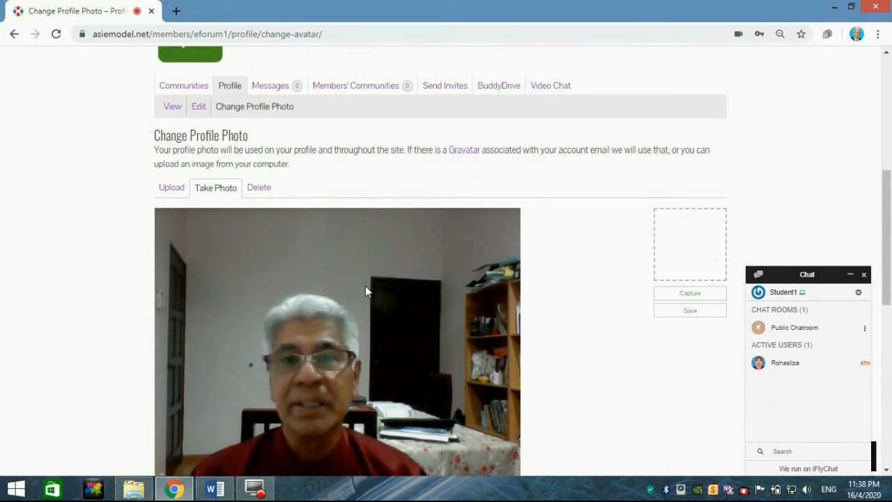
scroll(366, 286, "down", 2)
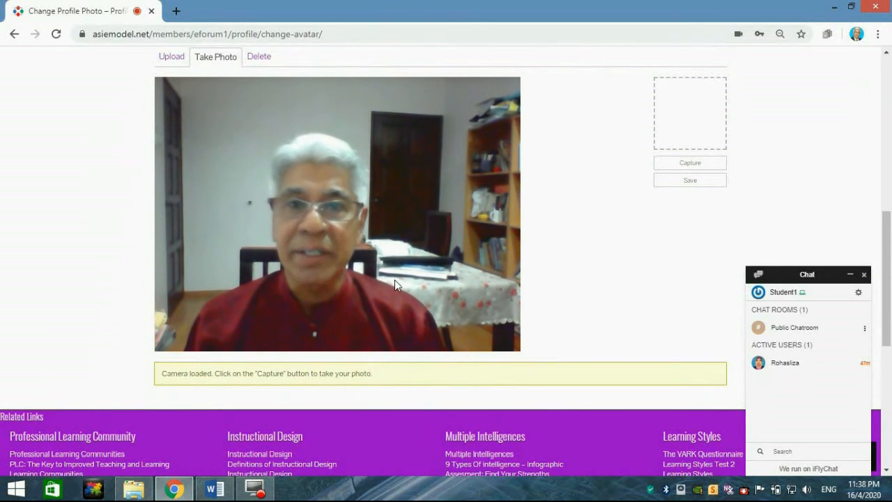
left_click(690, 165)
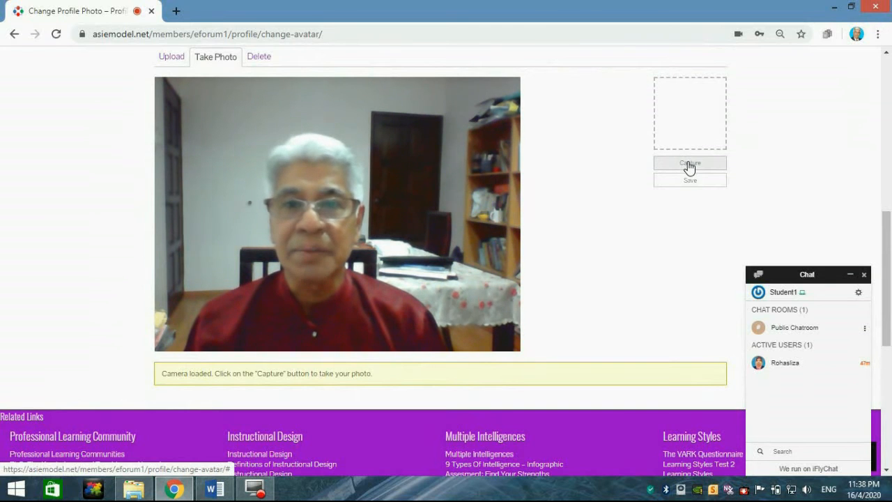
left_click(689, 165)
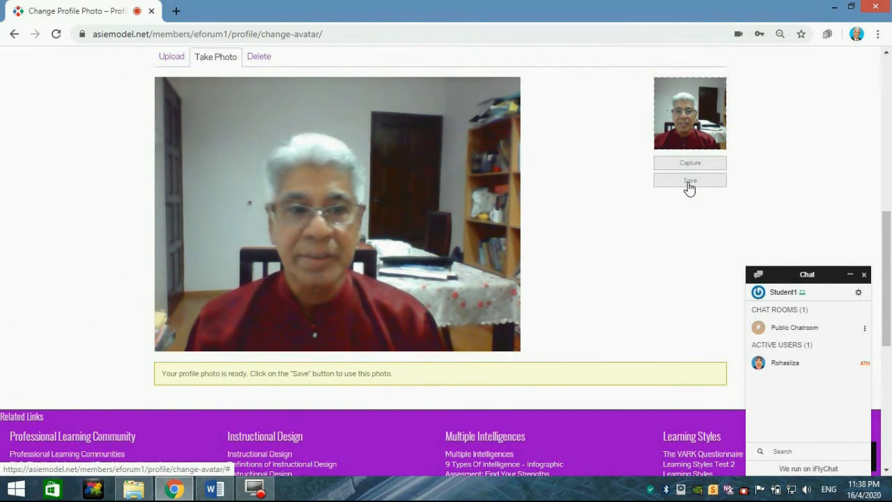
left_click(691, 180)
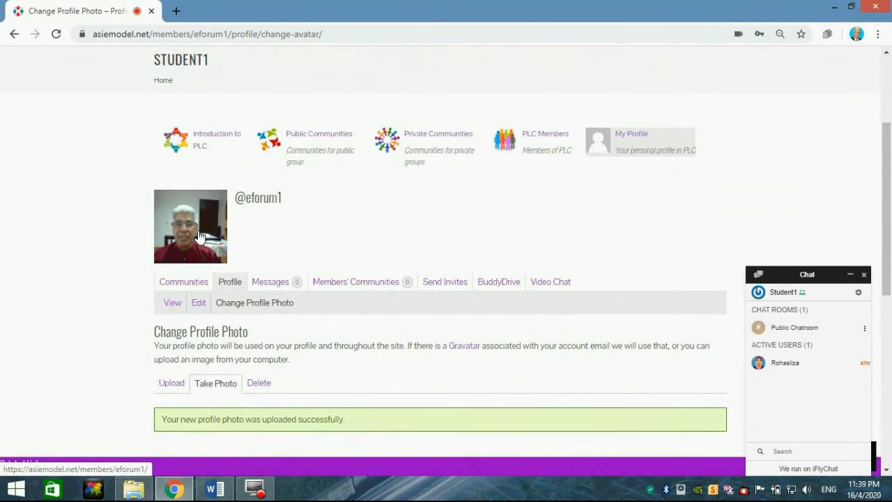
scroll(200, 235, "down", 3)
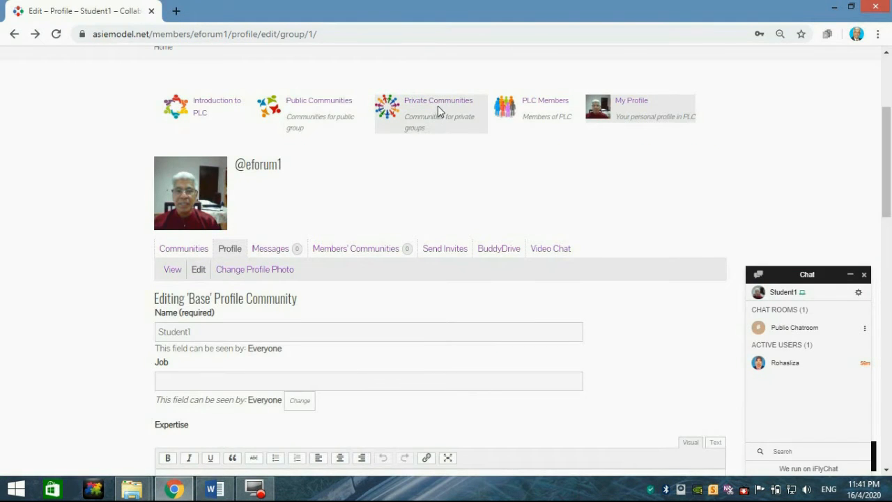
In Private Communities, accept the invitation to Prof. Kumari Education Group.
left_click(441, 108)
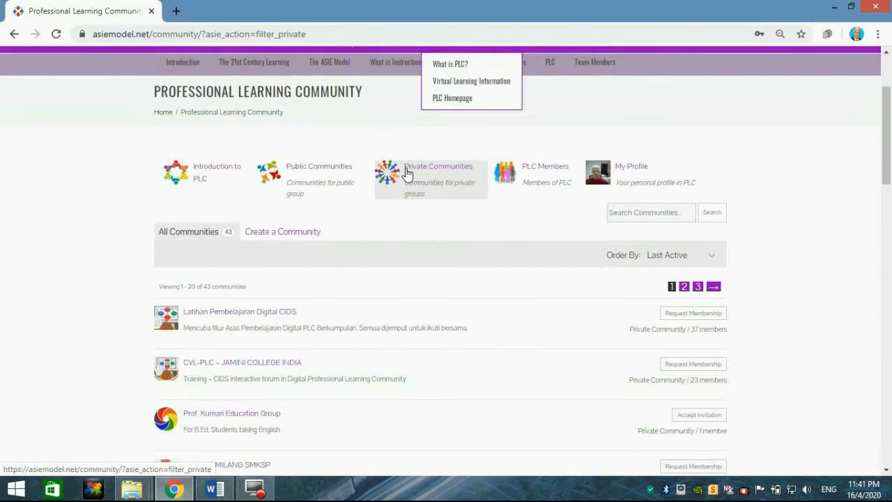
scroll(387, 190, "down", 1)
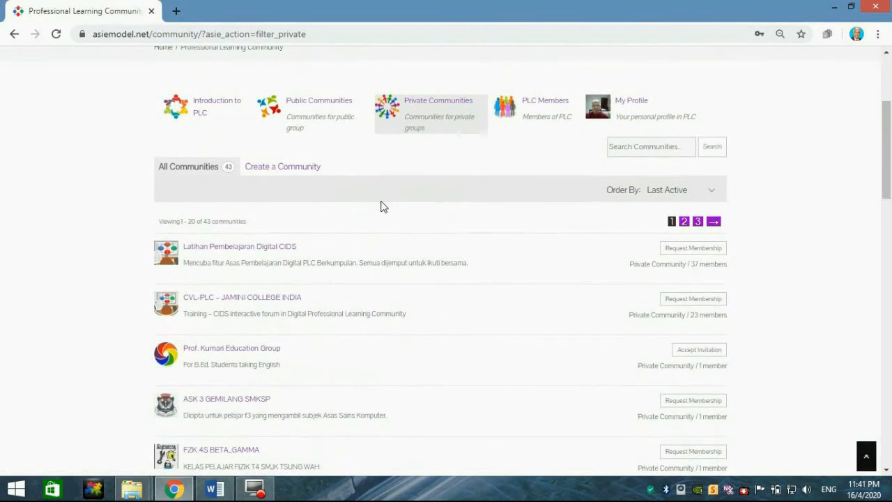
scroll(377, 216, "down", 2)
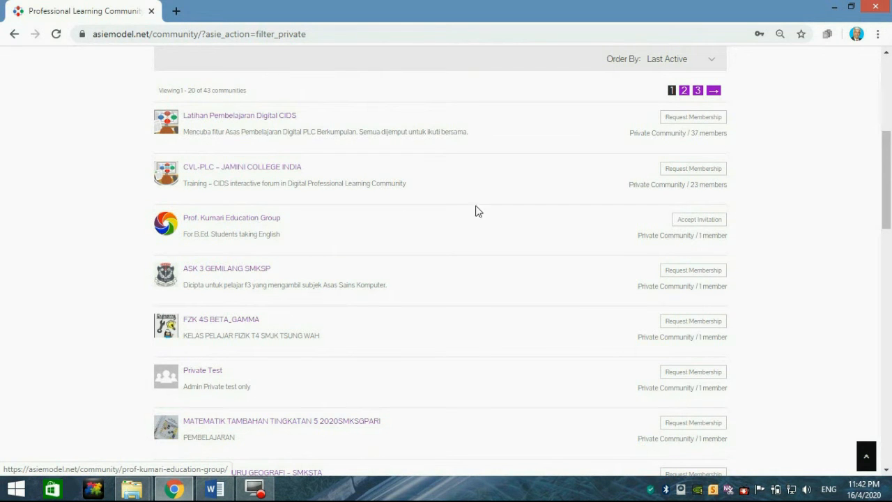
left_click(690, 225)
Enter the Prof. Kumari Education Group page and reach the Personal Hygiene forum post.
left_click(232, 218)
scroll(322, 236, "down", 2)
scroll(342, 240, "down", 3)
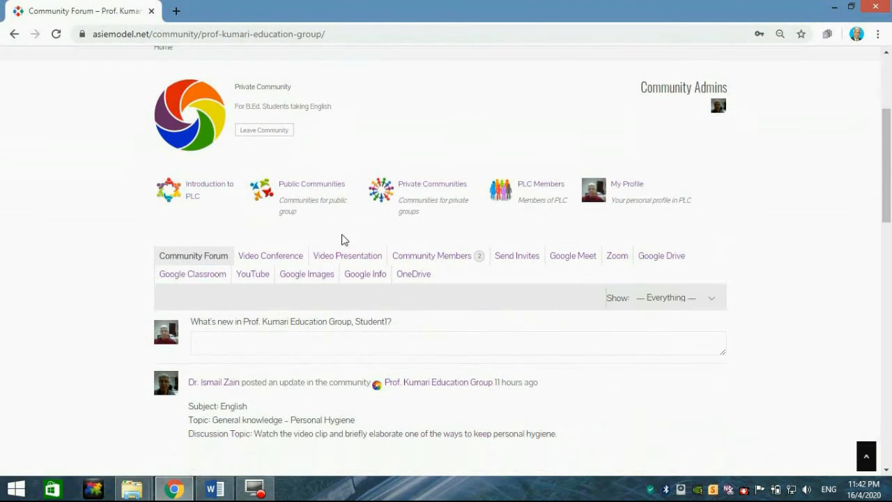
scroll(341, 239, "down", 2)
scroll(342, 239, "down", 1)
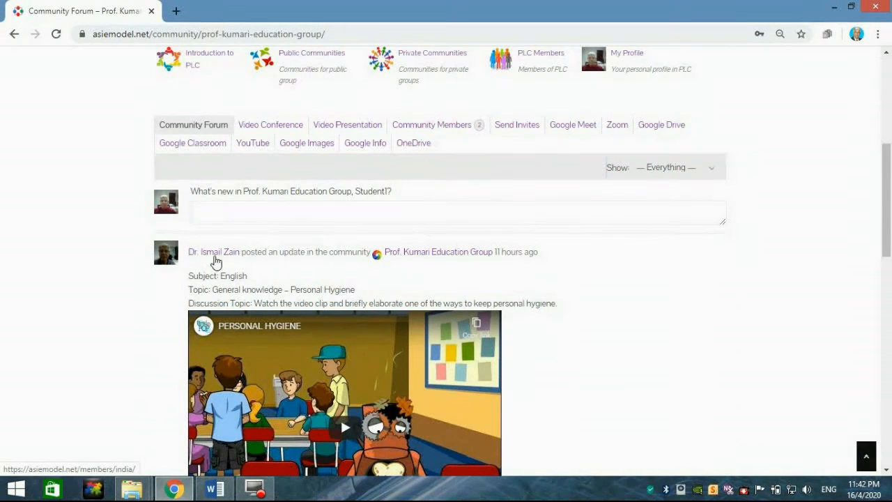
scroll(221, 257, "down", 1)
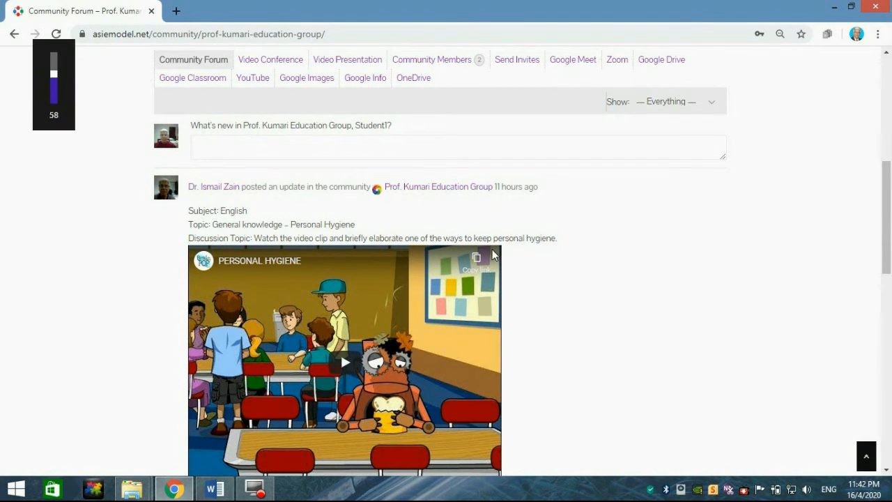
scroll(474, 268, "down", 2)
scroll(458, 278, "down", 1)
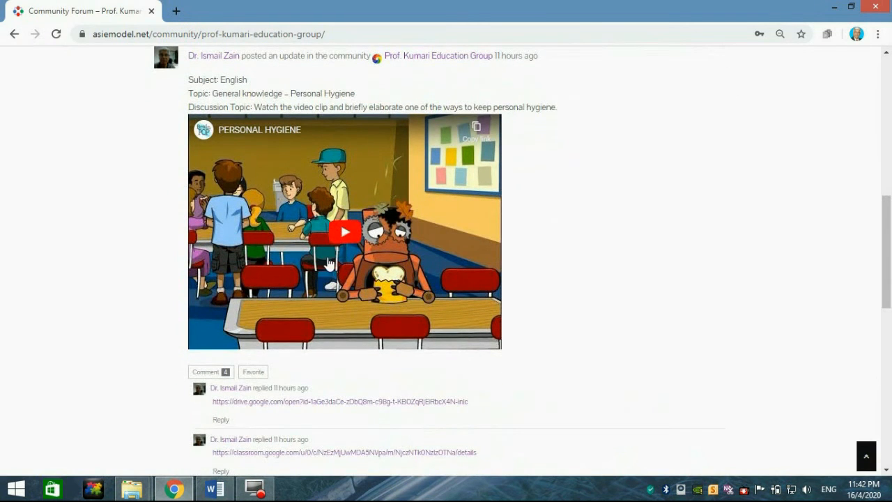
Play the Personal Hygiene video, view it full screen, exit and pause it at 0:57.
left_click(345, 252)
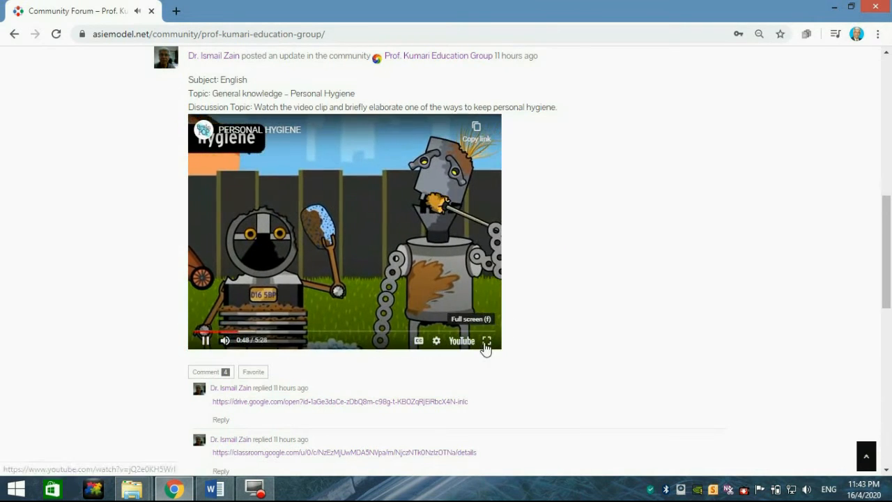
left_click(487, 341)
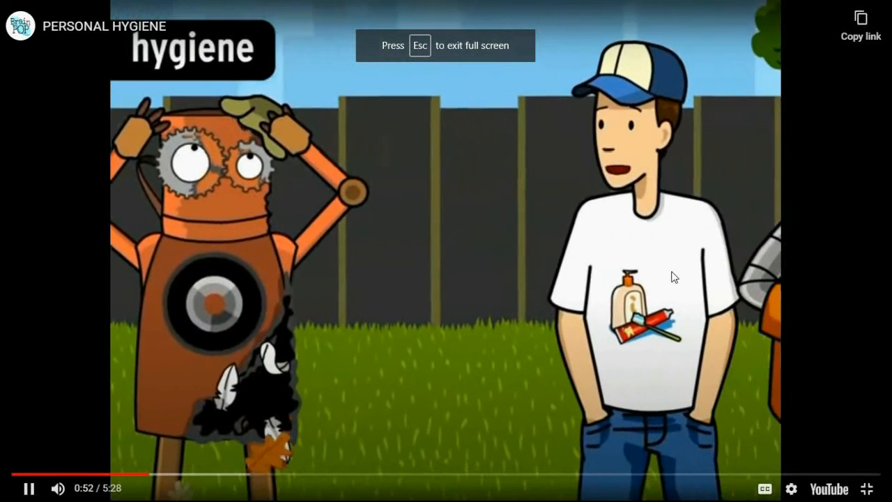
key("Escape")
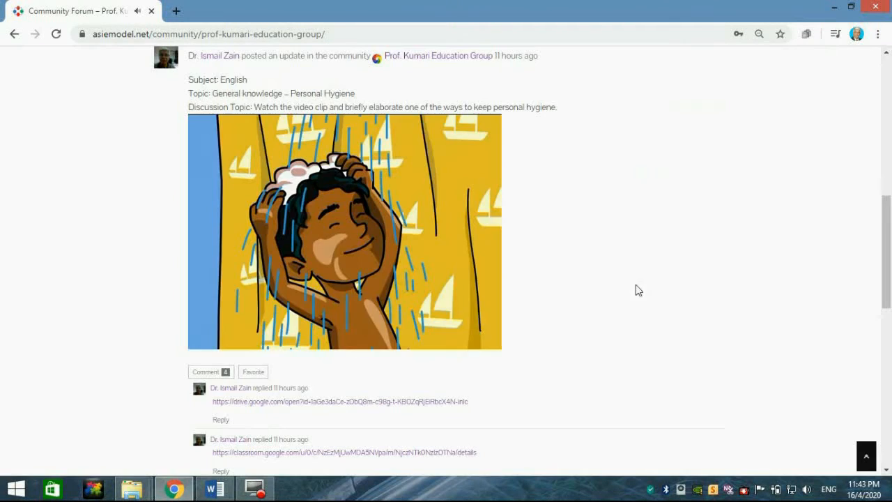
left_click(206, 340)
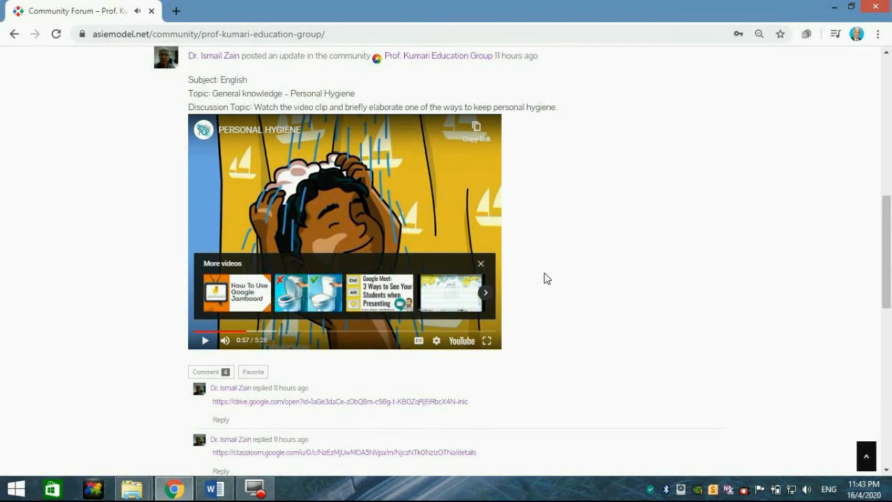
scroll(548, 279, "down", 1)
scroll(547, 279, "down", 1)
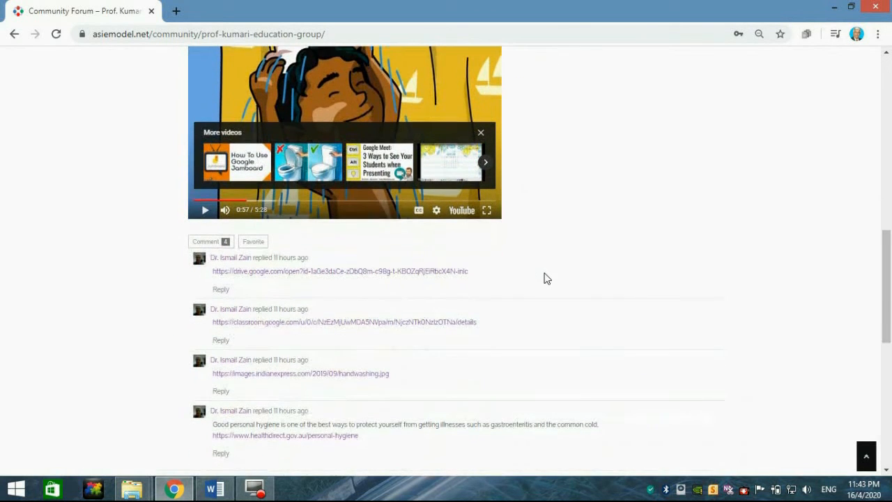
Post the comment 'Test1' under the Personal Hygiene discussion post.
left_click(202, 244)
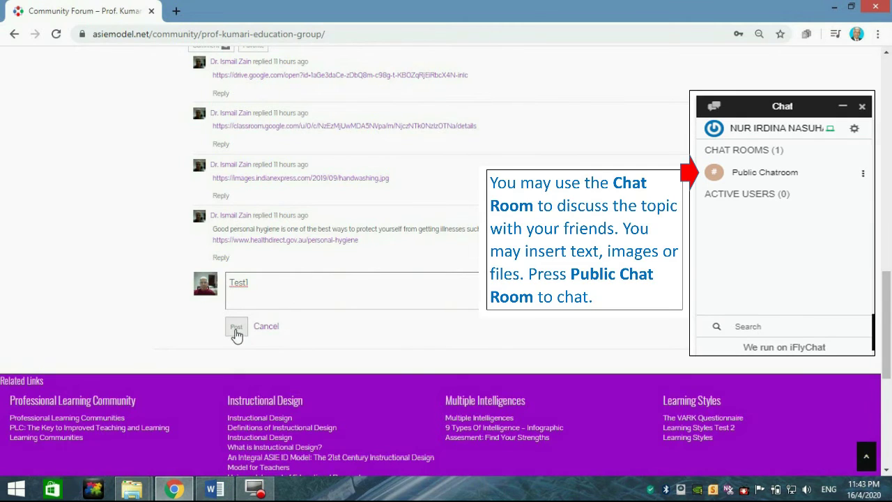
left_click(237, 327)
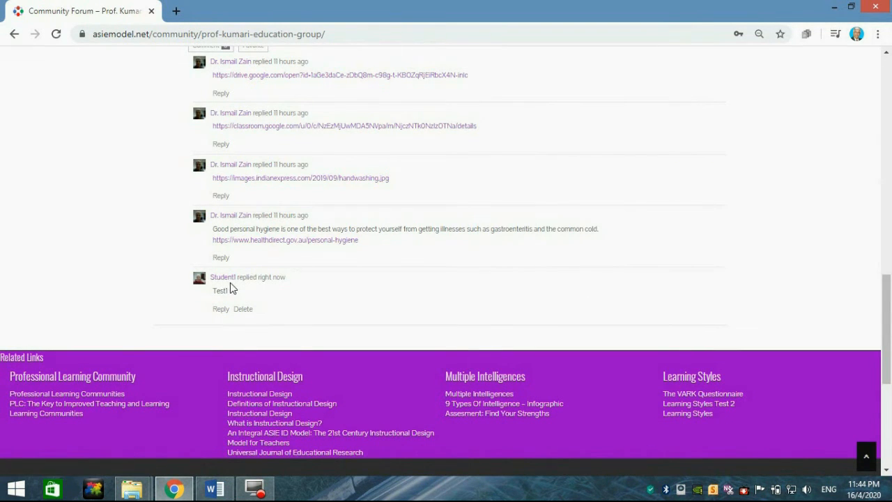
scroll(232, 290, "up", 2)
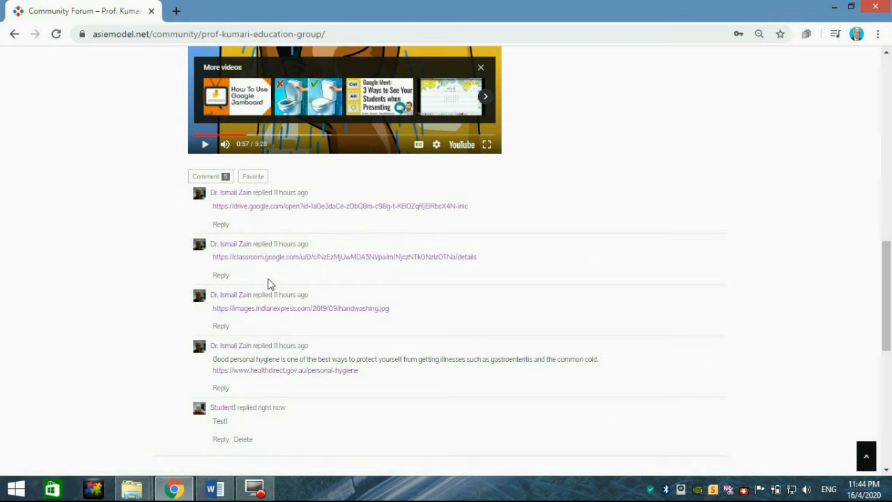
Post the nested reply 'Test2' under Dr. Ismail Zain's first comment.
left_click(221, 224)
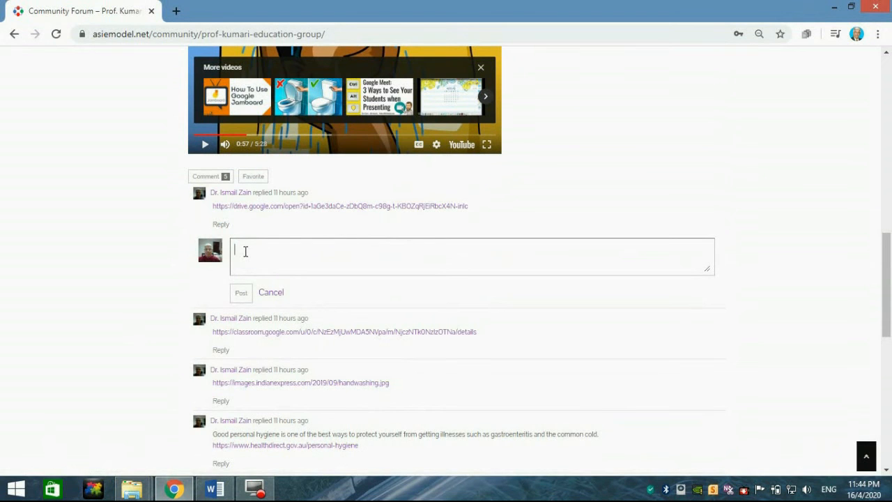
type("Test2")
left_click(241, 292)
scroll(257, 159, "up", 3)
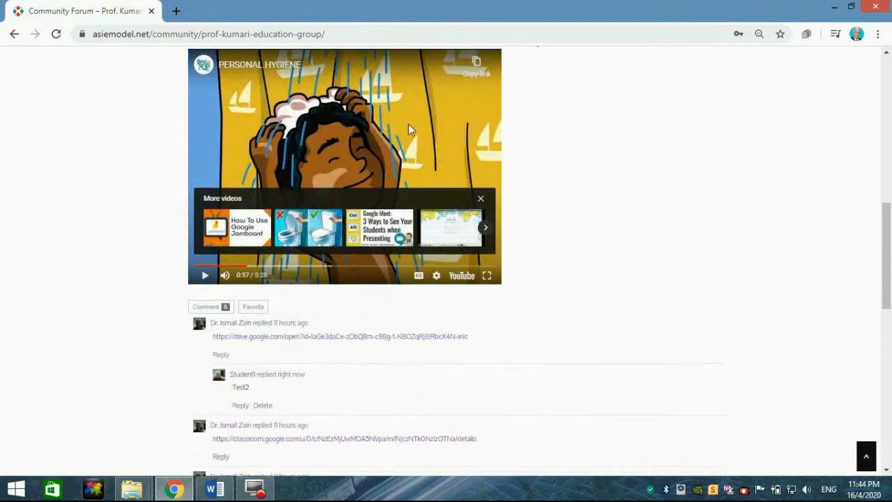
scroll(382, 122, "up", 2)
scroll(382, 122, "up", 1)
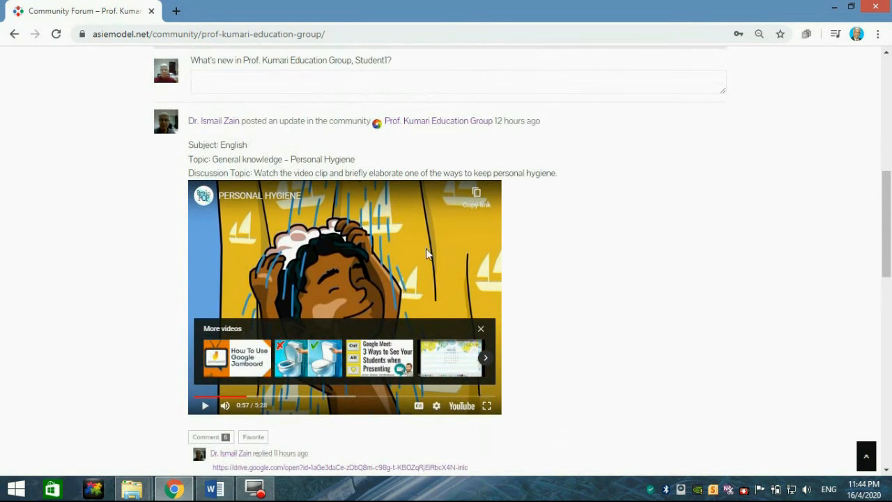
scroll(416, 244, "down", 3)
scroll(384, 272, "down", 1)
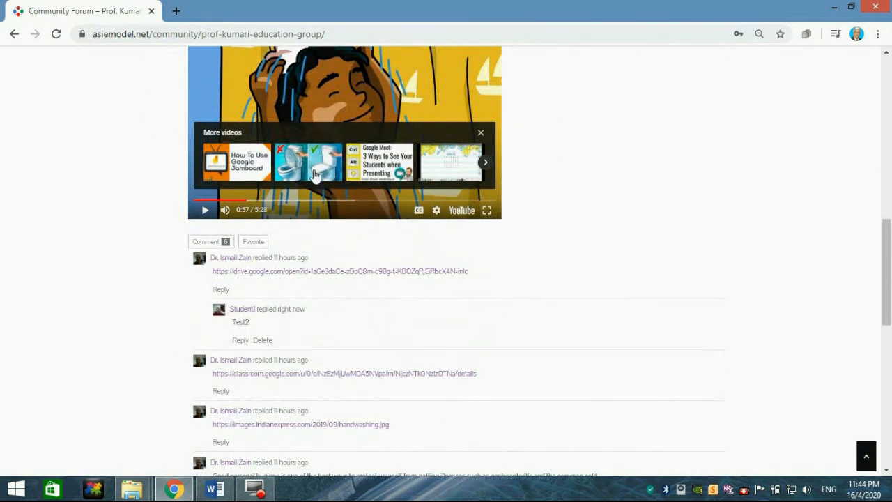
scroll(244, 265, "down", 1)
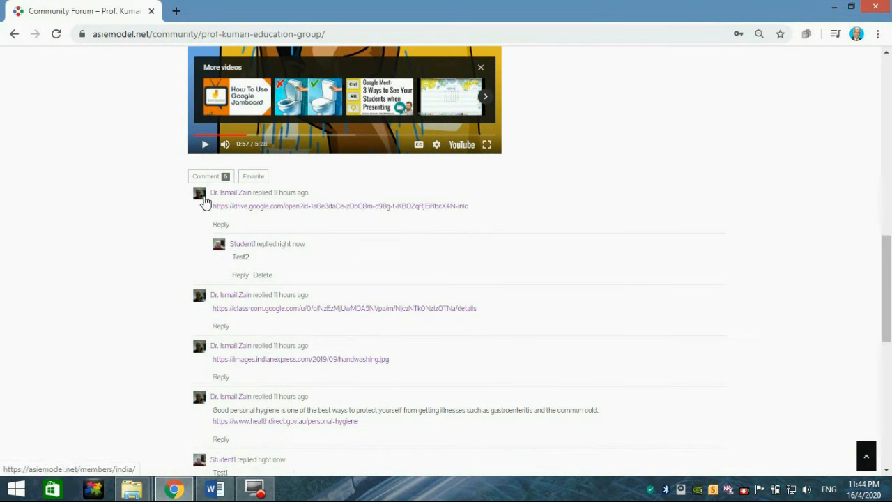
scroll(223, 231, "down", 1)
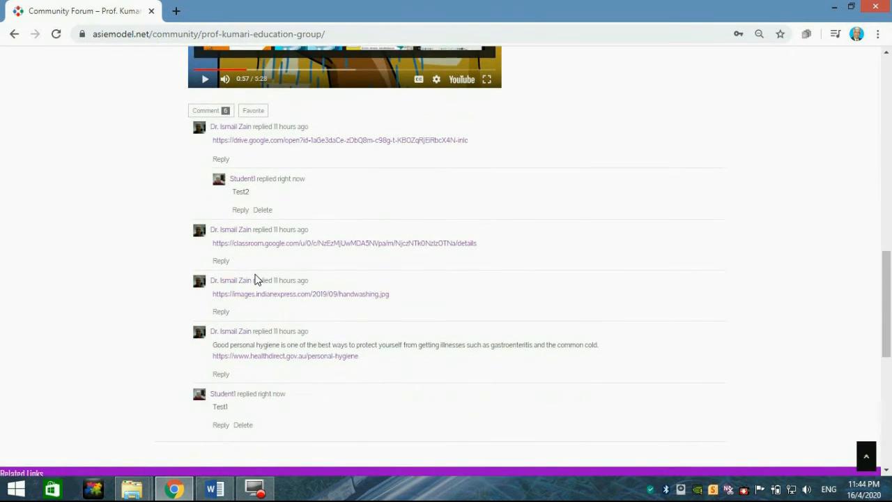
scroll(256, 280, "down", 1)
scroll(249, 330, "up", 3)
scroll(279, 244, "up", 1)
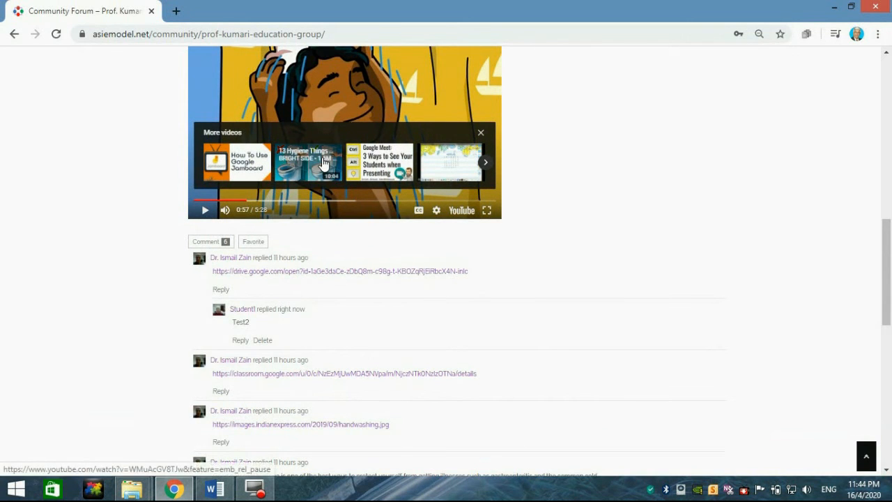
scroll(302, 209, "down", 1)
scroll(301, 222, "down", 1)
scroll(301, 221, "down", 1)
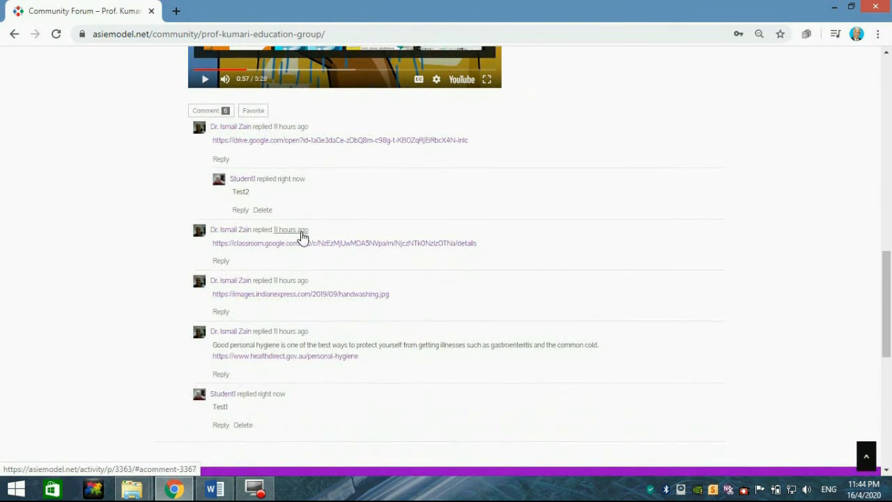
scroll(302, 243, "down", 2)
Open an empty reply box at the end of the hygiene thread.
left_click(249, 323)
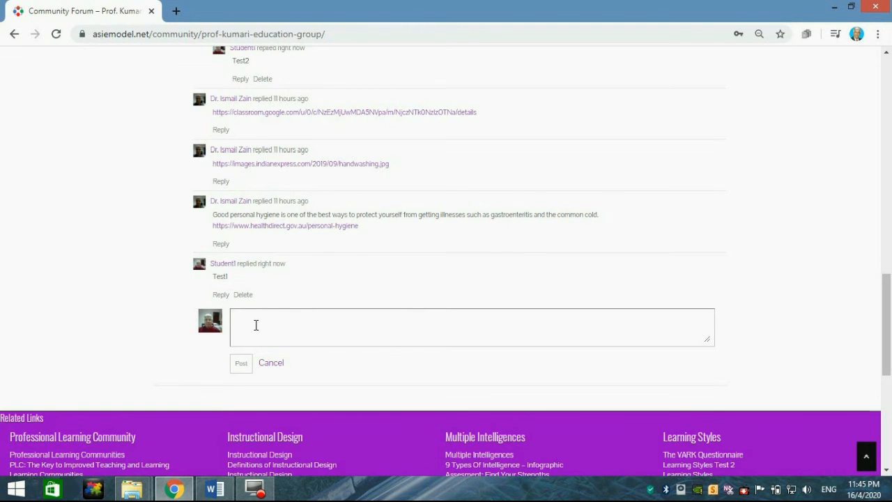
scroll(303, 302, "up", 10)
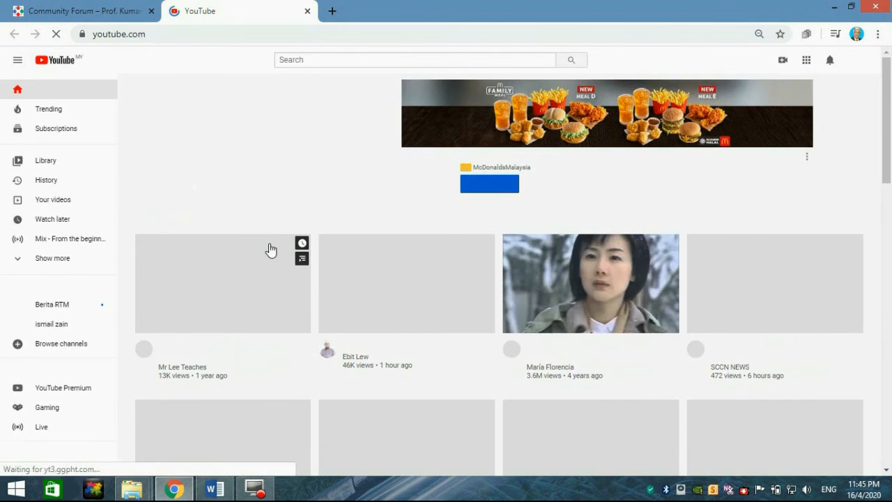
Search YouTube for 'hygiene song for kids' and copy the Good Habits video's address.
left_click(307, 59)
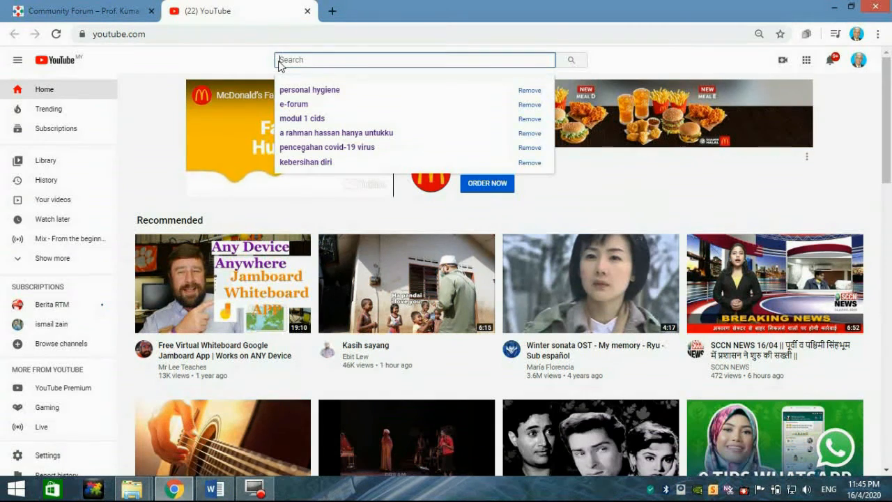
type("hygie")
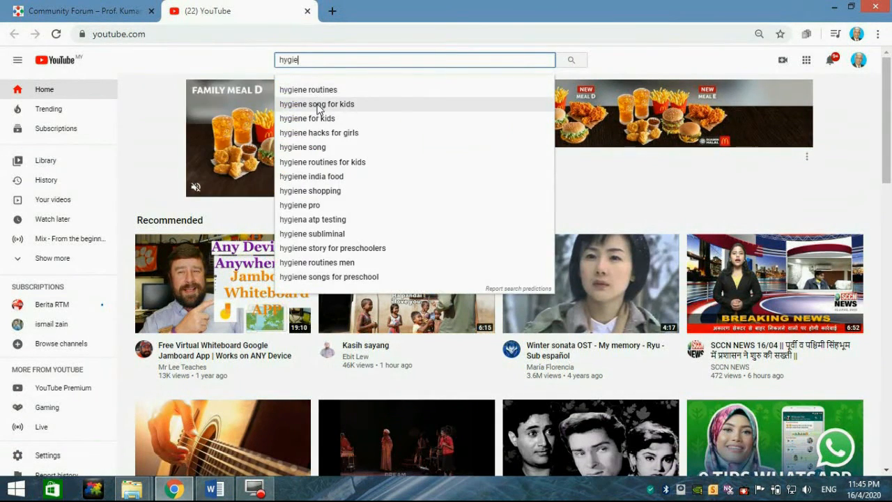
left_click(317, 106)
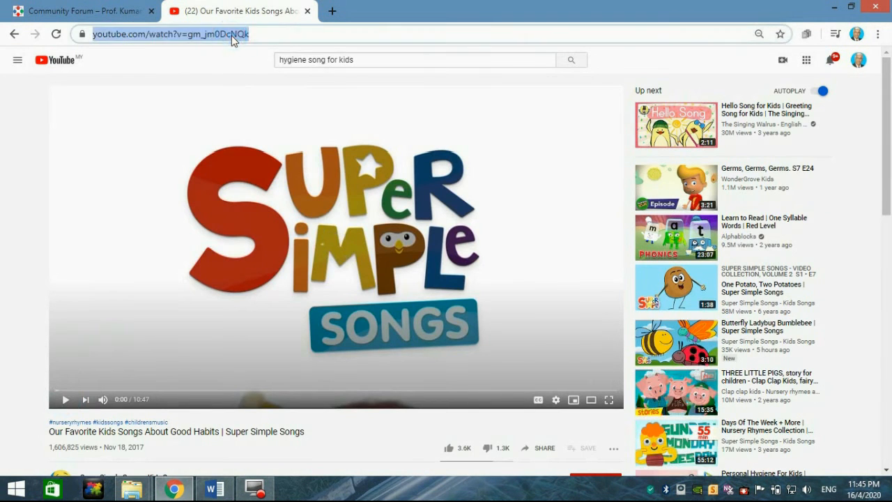
right_click(234, 34)
left_click(257, 85)
Post a forum reply with 'Test' on a line above the pasted YouTube song link.
left_click(84, 10)
scroll(308, 279, "down", 5)
scroll(308, 279, "down", 10)
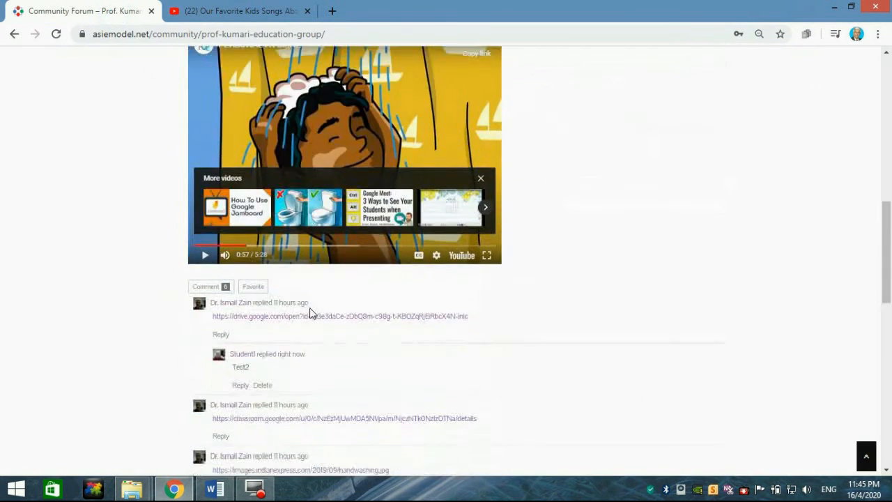
left_click(250, 319)
right_click(250, 319)
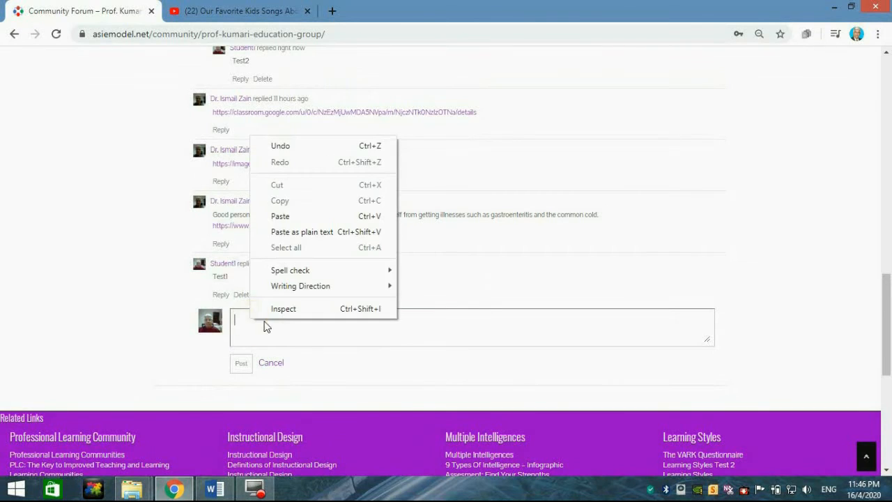
left_click(279, 231)
left_click(235, 319)
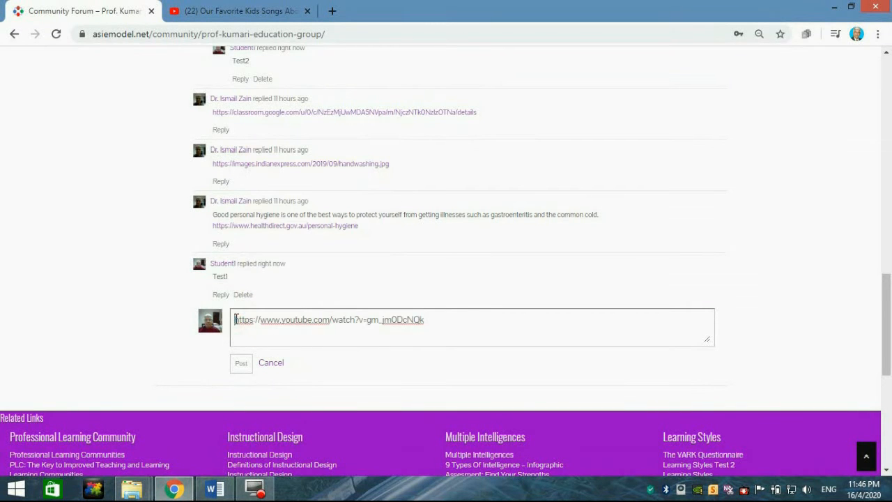
key("Return")
type("Test")
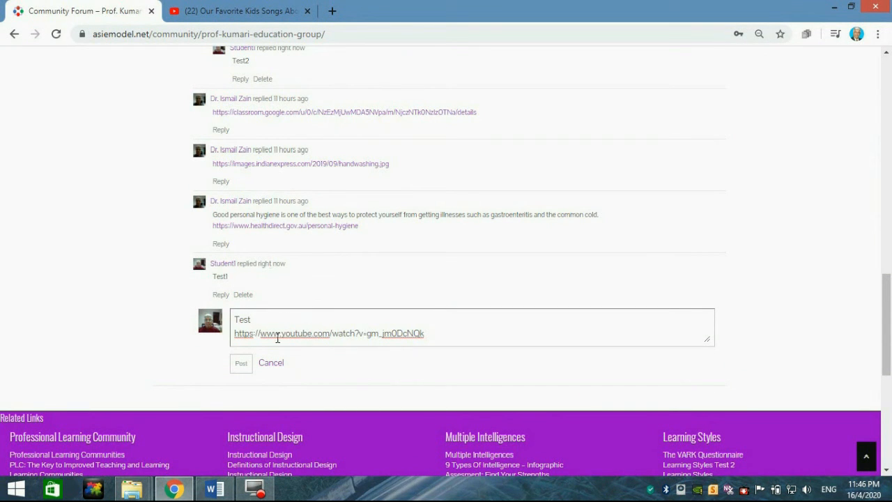
left_click(241, 363)
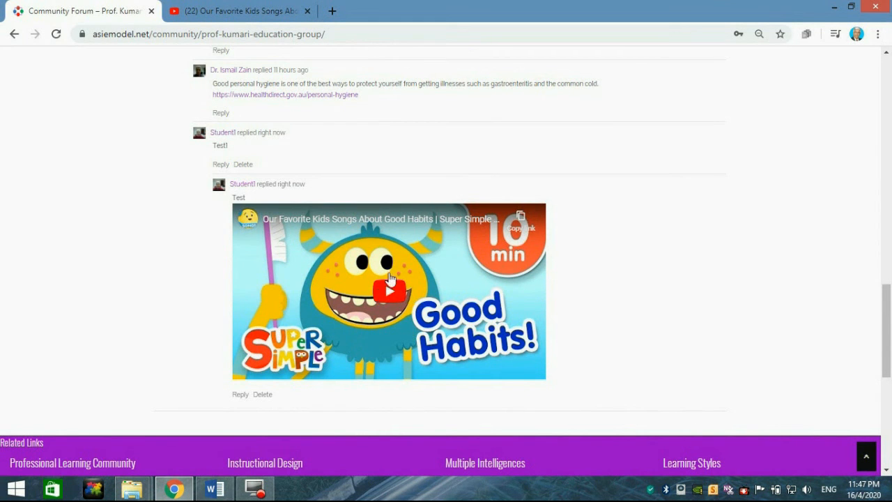
Play and pause the embedded song video, then start a reply under the hygiene comment.
left_click(388, 297)
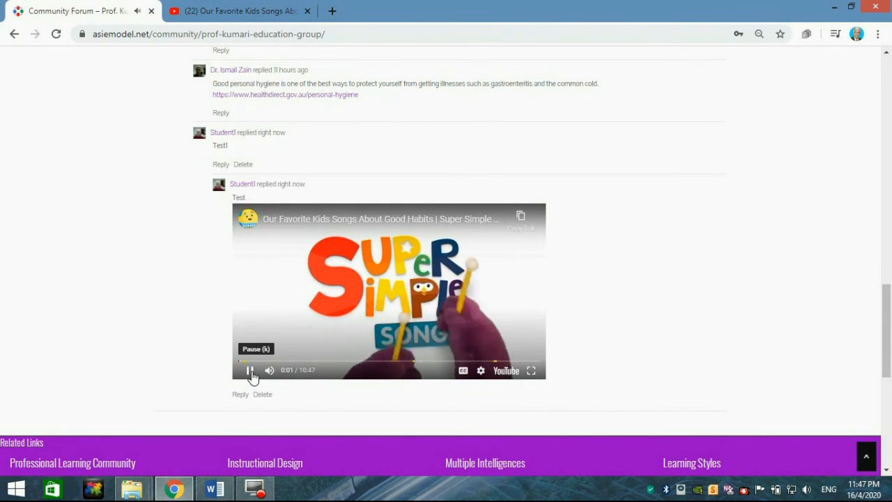
left_click(249, 370)
scroll(363, 343, "down", 2)
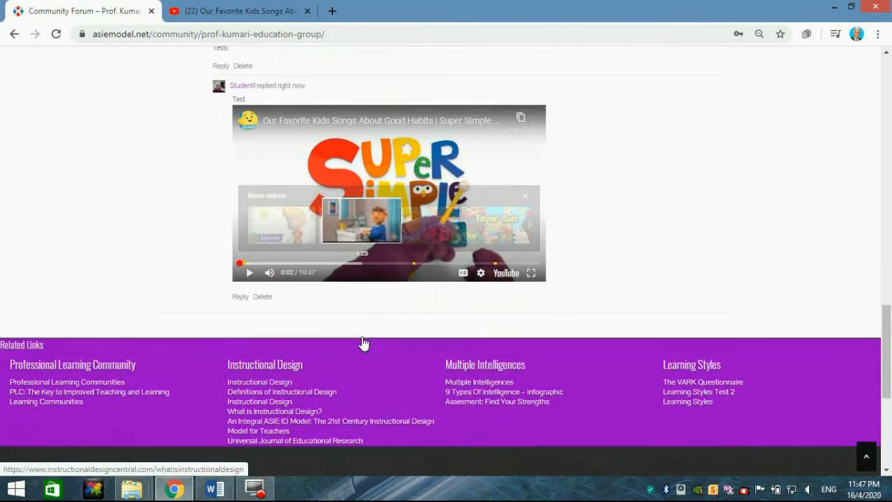
scroll(363, 343, "up", 3)
scroll(311, 352, "up", 2)
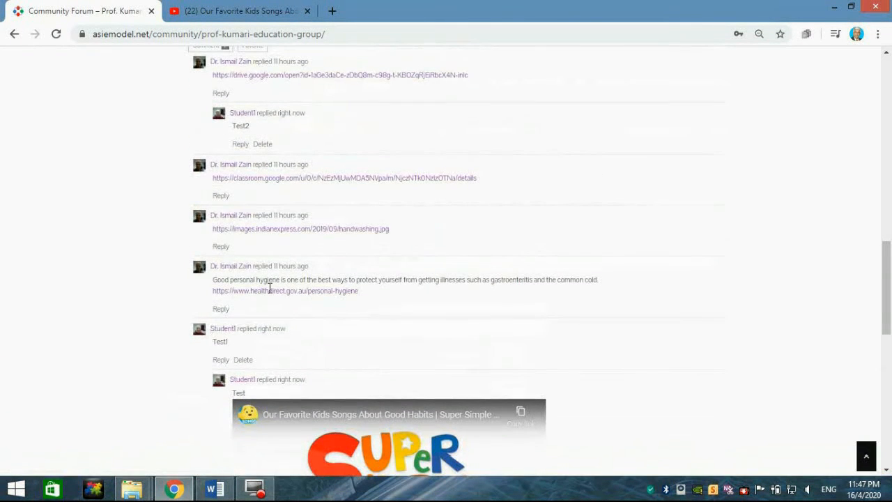
left_click(221, 309)
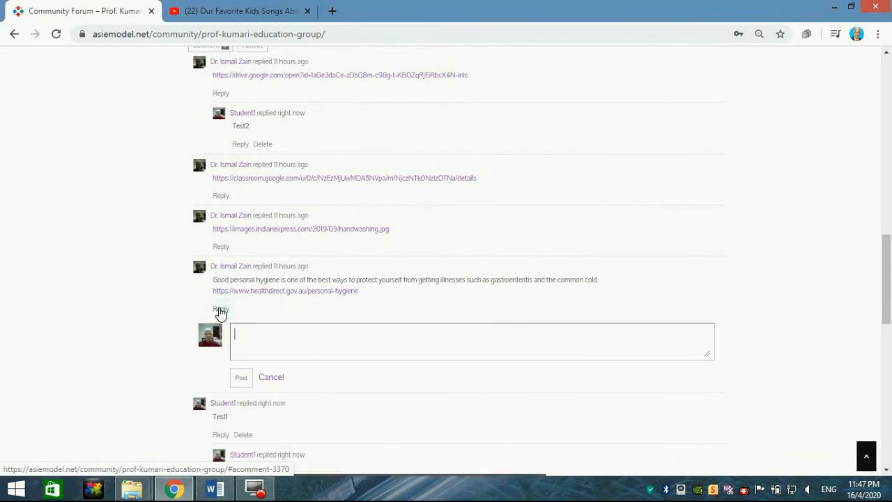
scroll(223, 279, "up", 3)
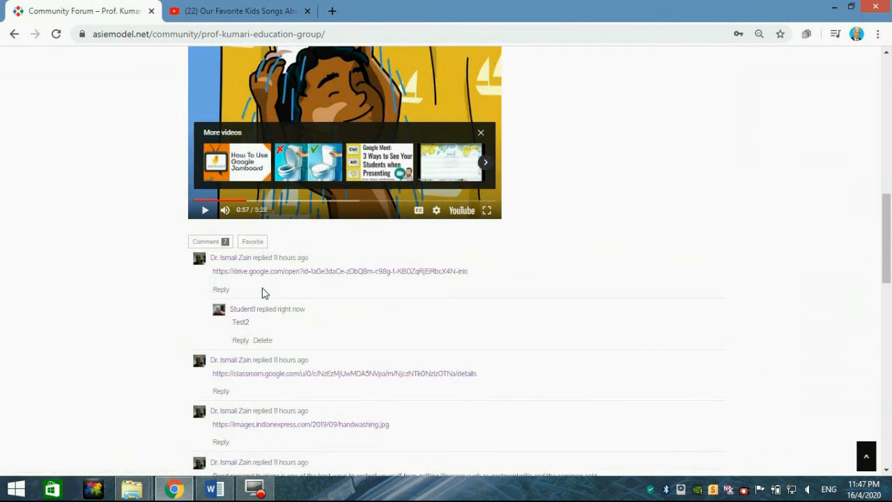
scroll(224, 279, "up", 5)
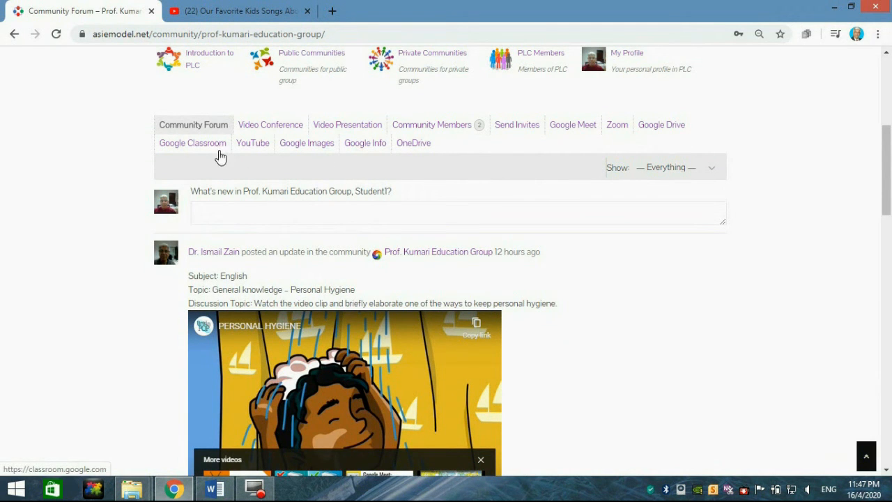
Copy a share link to the pink fish photo in OneDrive's Pictures folder.
left_click(414, 143)
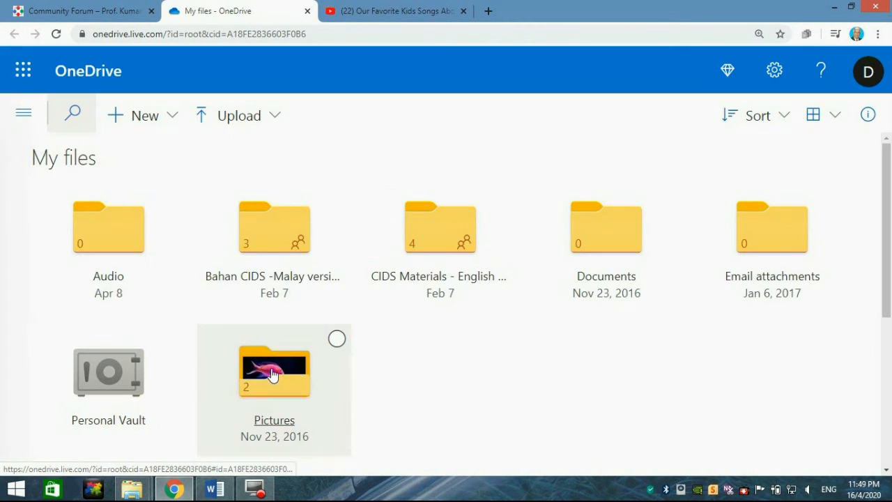
left_click(279, 368)
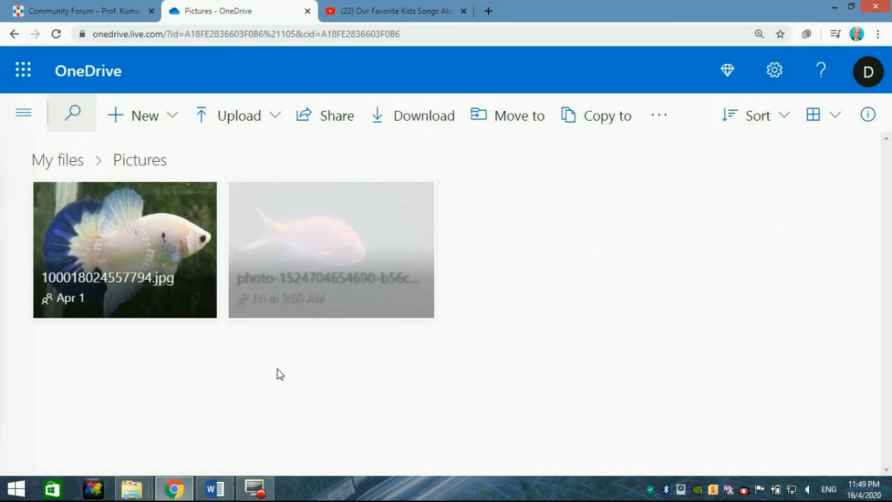
left_click(422, 196)
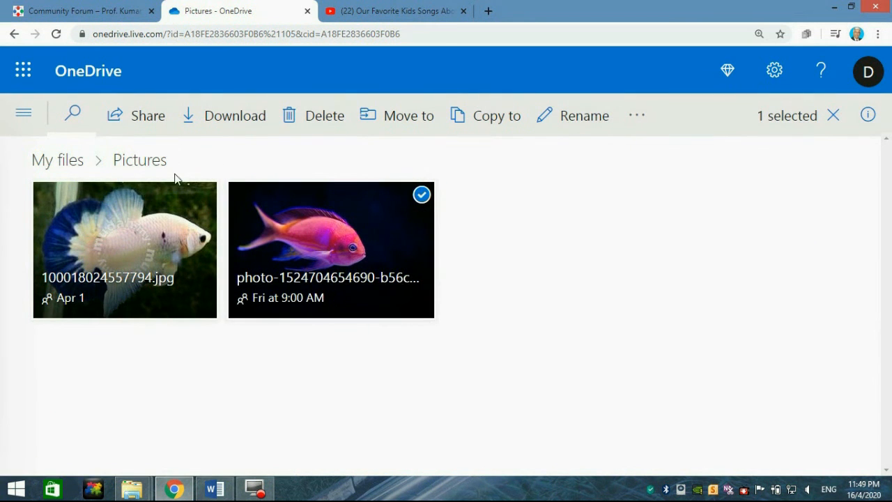
left_click(147, 124)
left_click(240, 412)
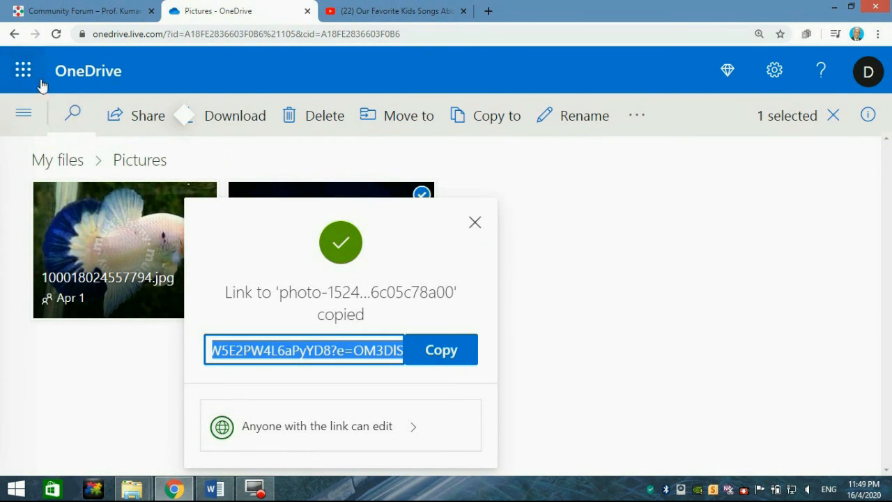
Post a reply containing the OneDrive photo link and open it to show the fish picture.
left_click(42, 11)
right_click(252, 270)
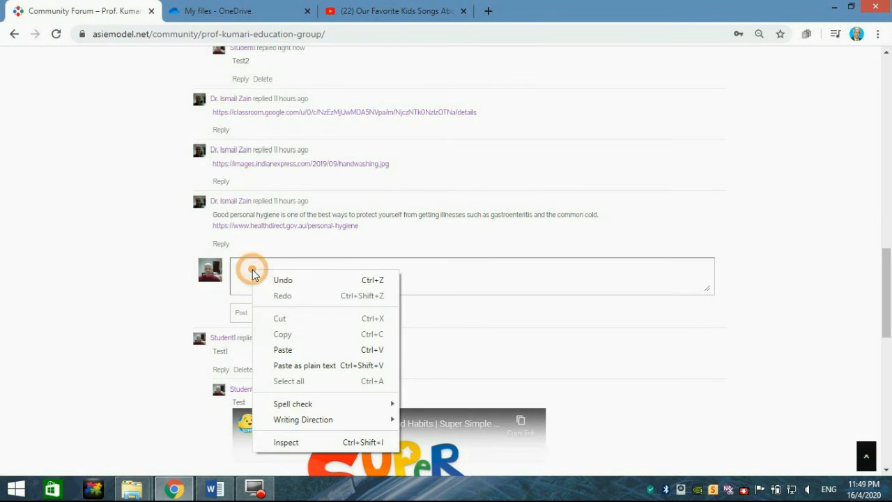
left_click(299, 347)
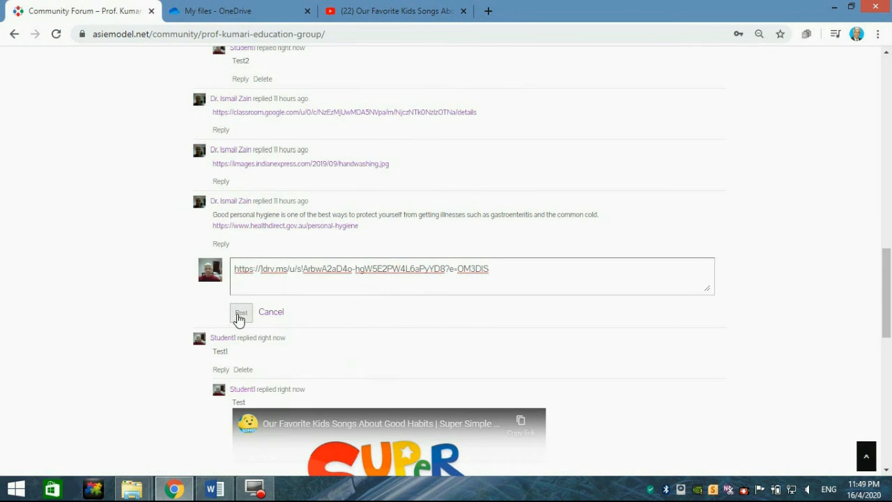
left_click(240, 313)
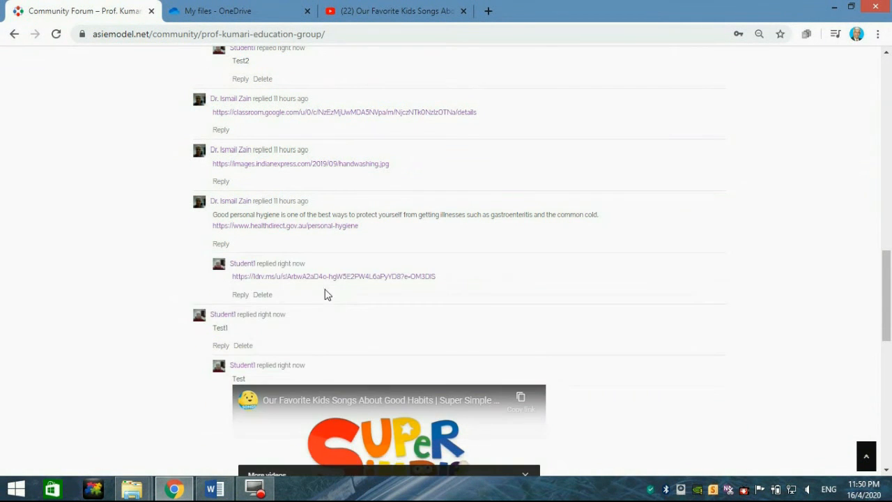
left_click(330, 279)
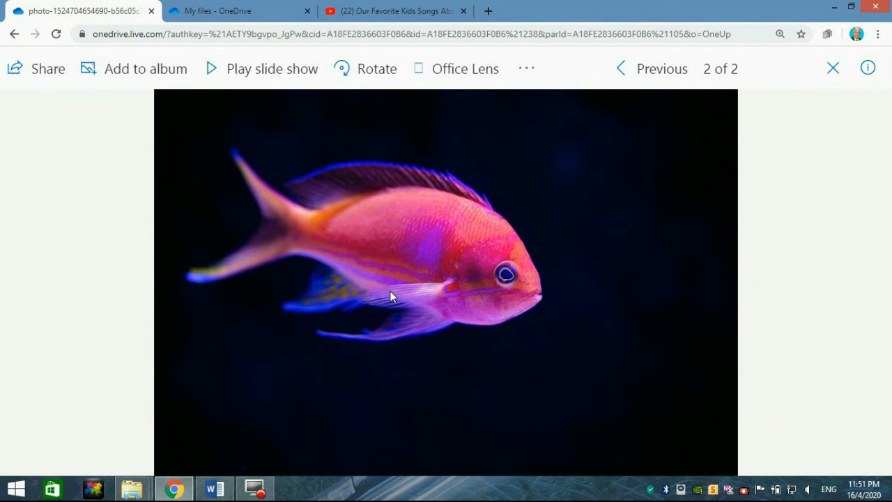
Copy the fish picture from OneDrive via its context menu.
right_click(366, 255)
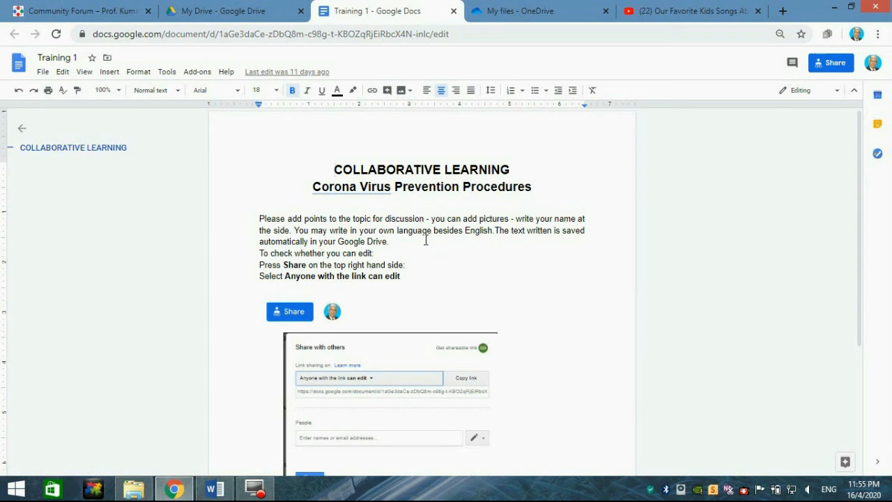
scroll(426, 244, "down", 5)
scroll(427, 254, "up", 5)
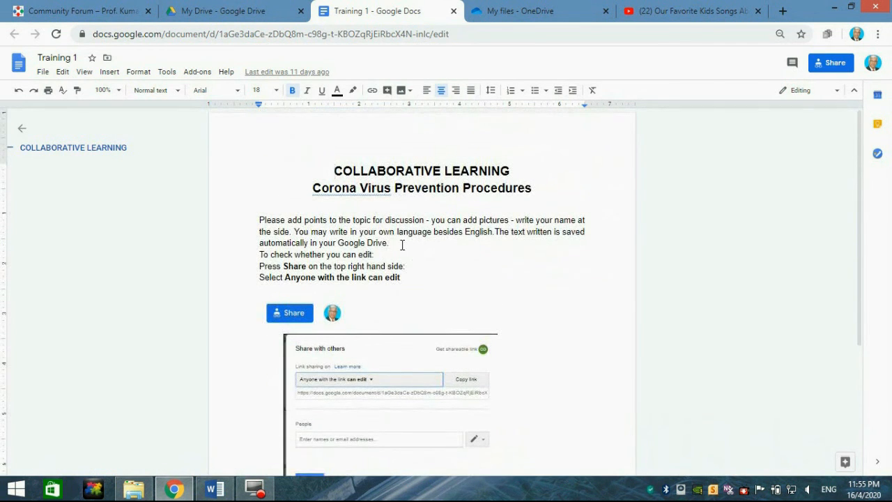
scroll(394, 230, "down", 3)
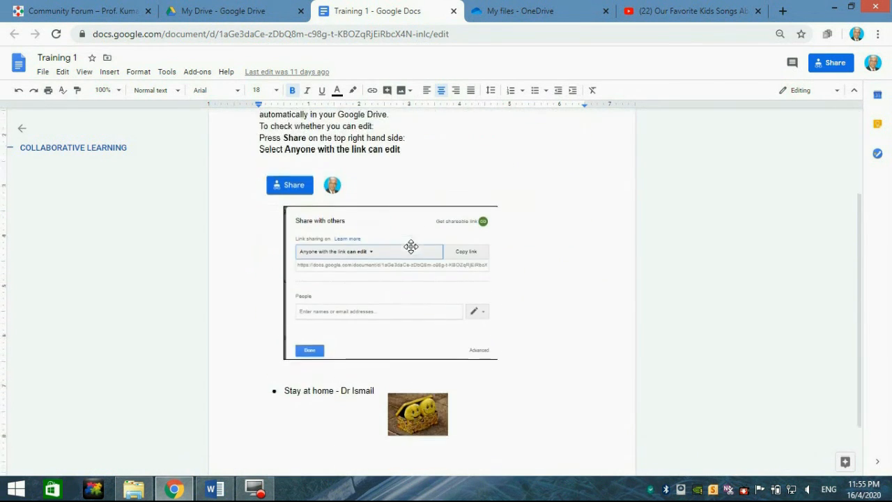
scroll(405, 278, "down", 2)
scroll(398, 315, "up", 3)
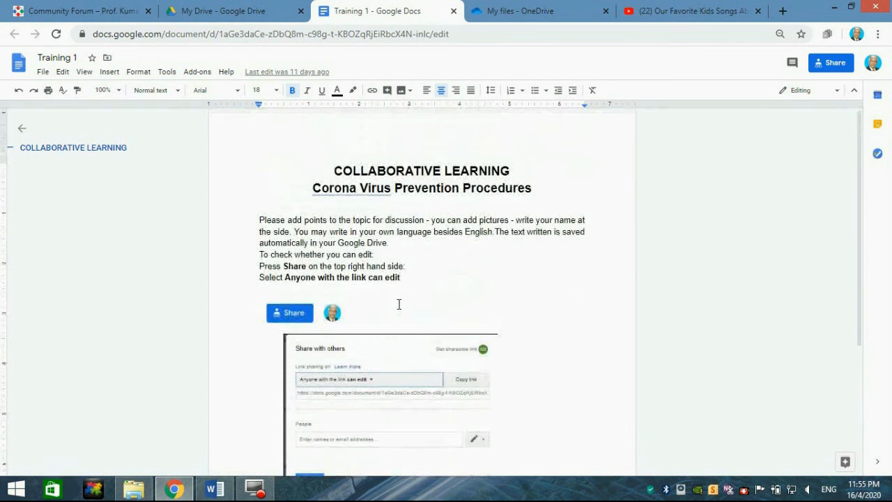
scroll(371, 249, "down", 1)
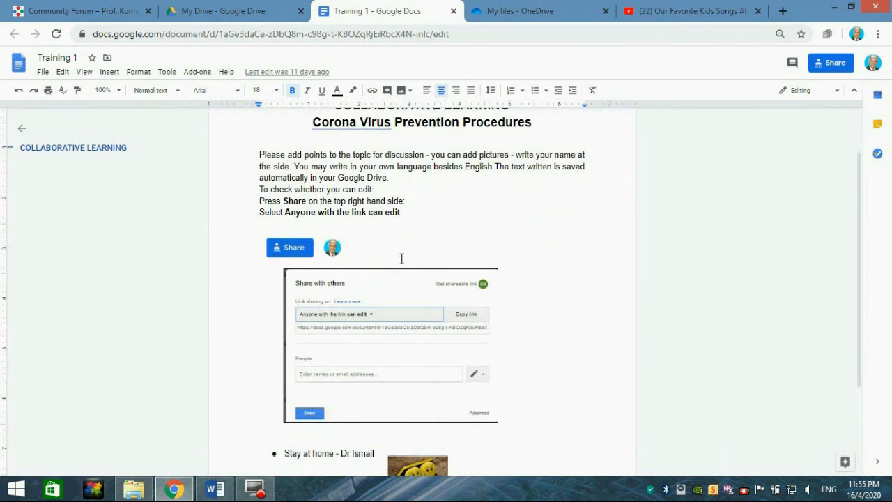
scroll(402, 259, "down", 2)
scroll(402, 259, "up", 4)
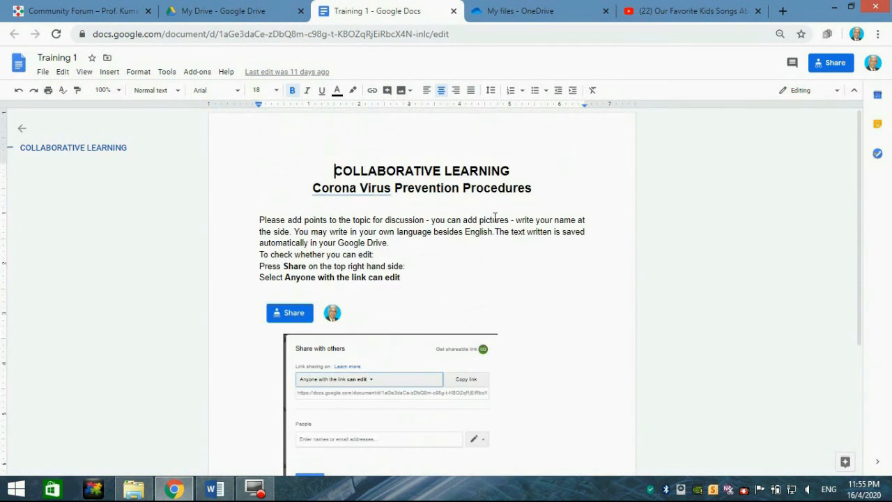
Share Training 1 as 'Anyone with the link can edit' and copy the link.
left_click(827, 61)
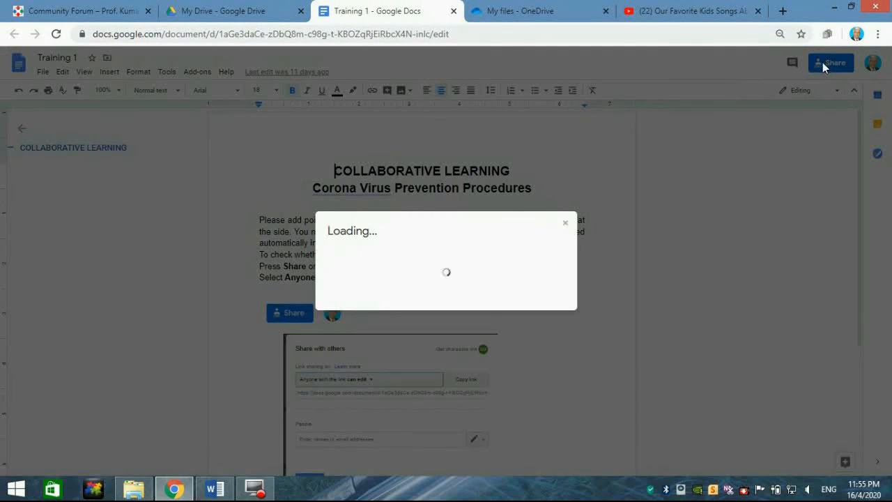
left_click(419, 216)
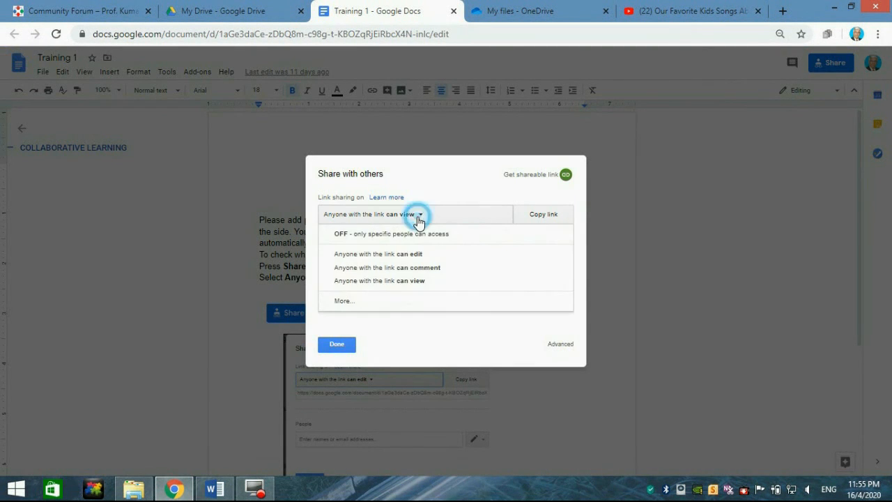
left_click(414, 255)
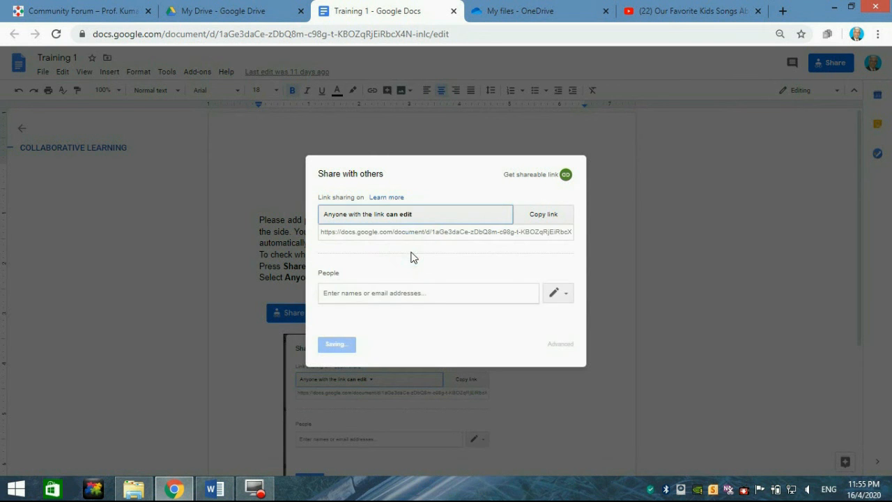
left_click(543, 214)
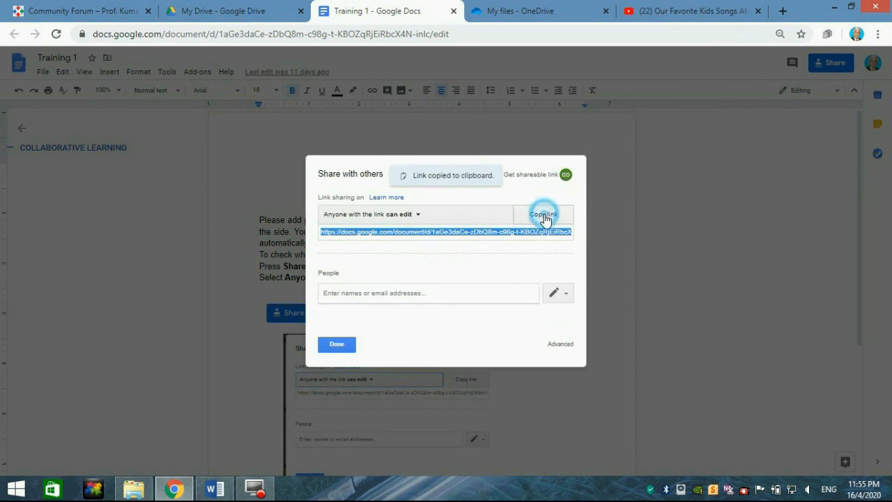
Reply to the Google Classroom link comment with the Training 1 Google Docs link and verify it opens.
left_click(73, 10)
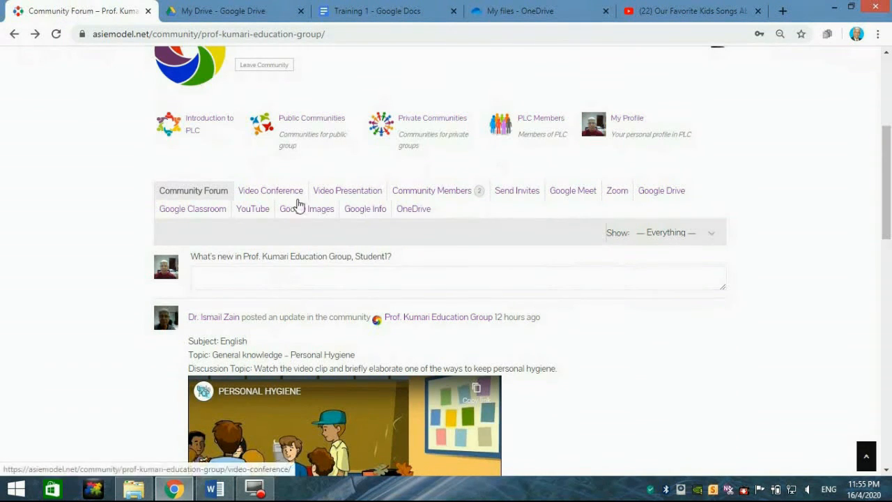
scroll(288, 300, "down", 8)
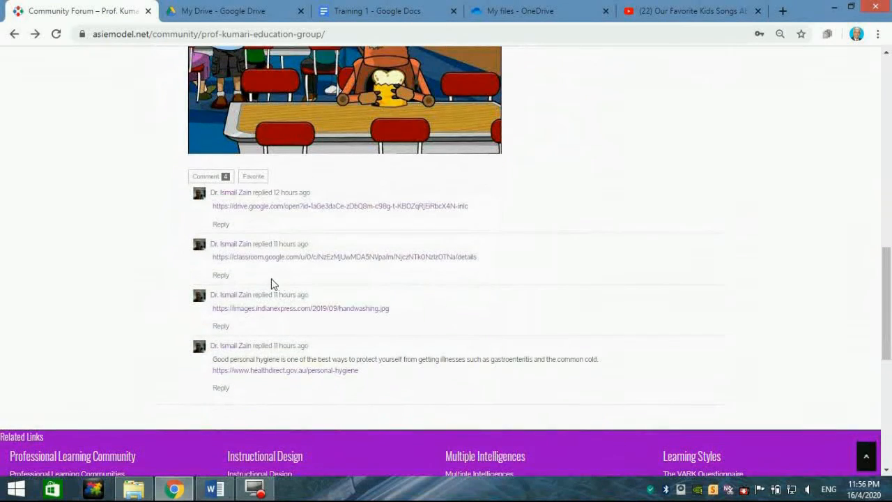
scroll(288, 300, "down", 1)
scroll(288, 300, "up", 3)
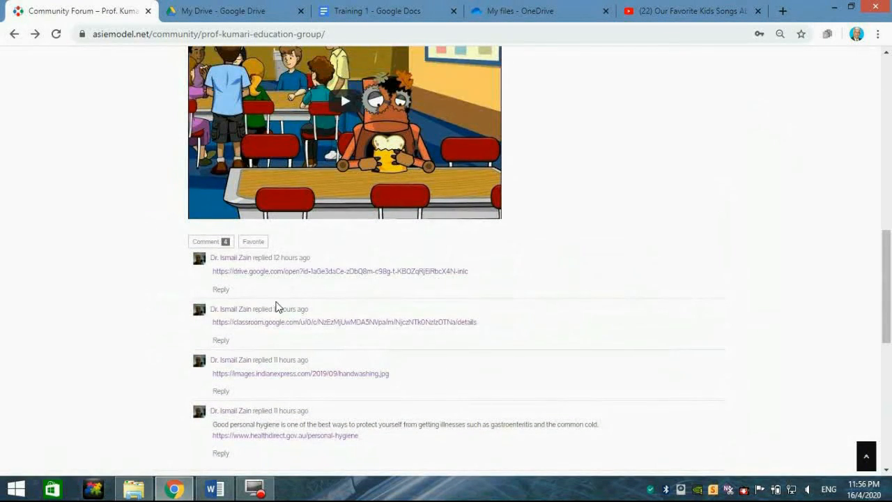
left_click(278, 306)
key("ctrl+v")
scroll(331, 254, "down", 3)
scroll(331, 254, "up", 3)
left_click(241, 343)
left_click(362, 308)
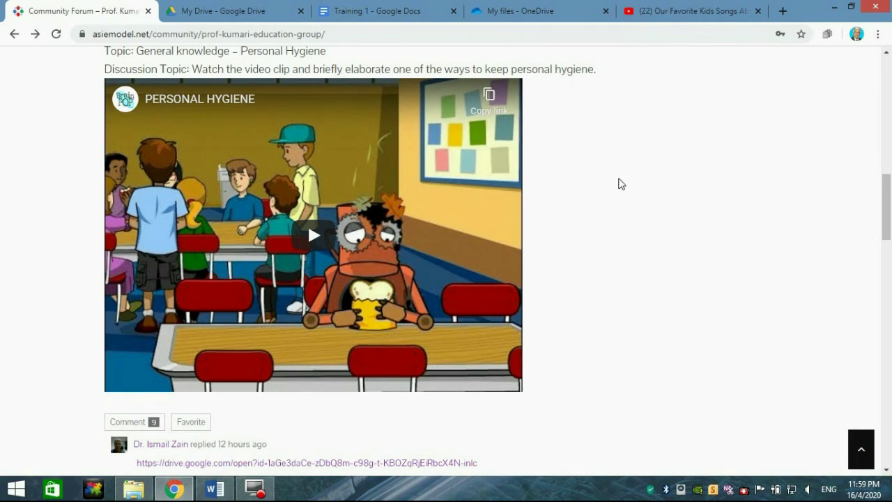
scroll(621, 184, "up", 2)
scroll(544, 188, "up", 1)
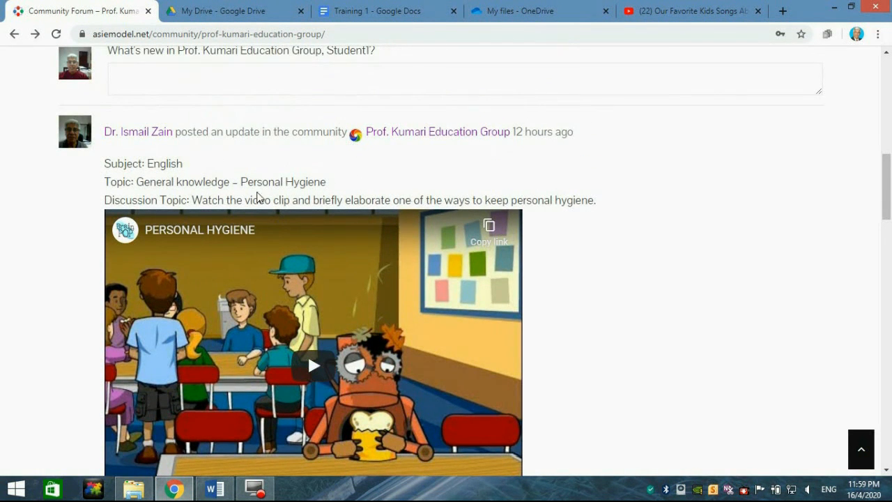
scroll(404, 184, "down", 1)
scroll(405, 184, "down", 1)
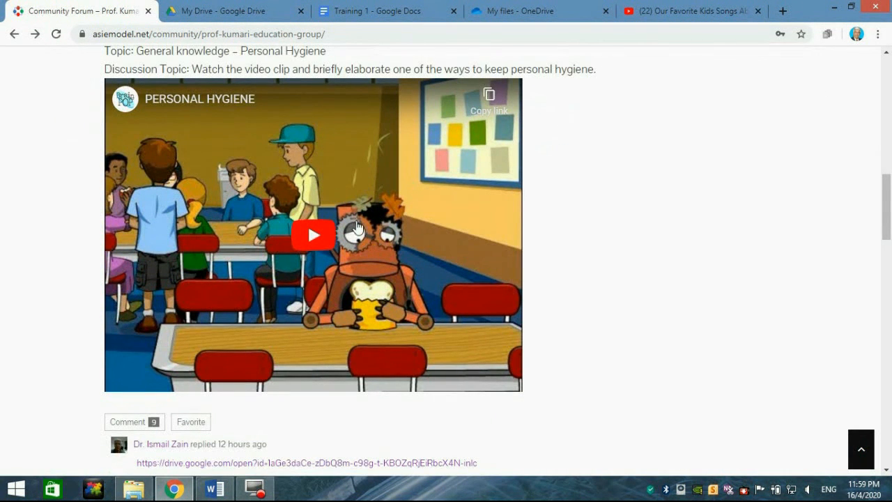
scroll(323, 230, "down", 1)
scroll(334, 240, "down", 1)
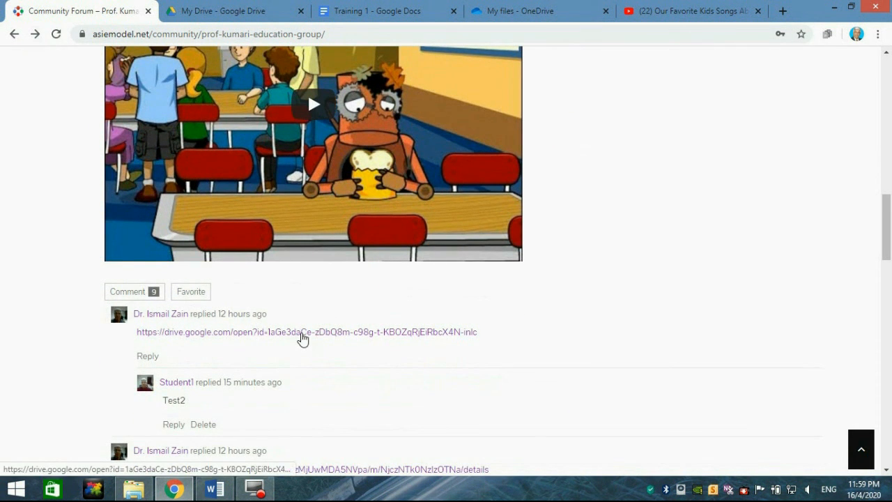
scroll(488, 174, "up", 3)
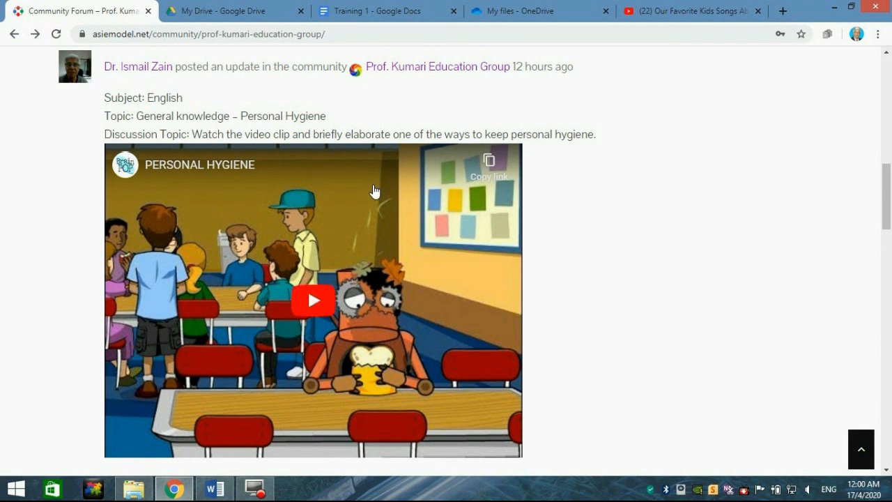
scroll(375, 191, "down", 3)
scroll(370, 202, "down", 2)
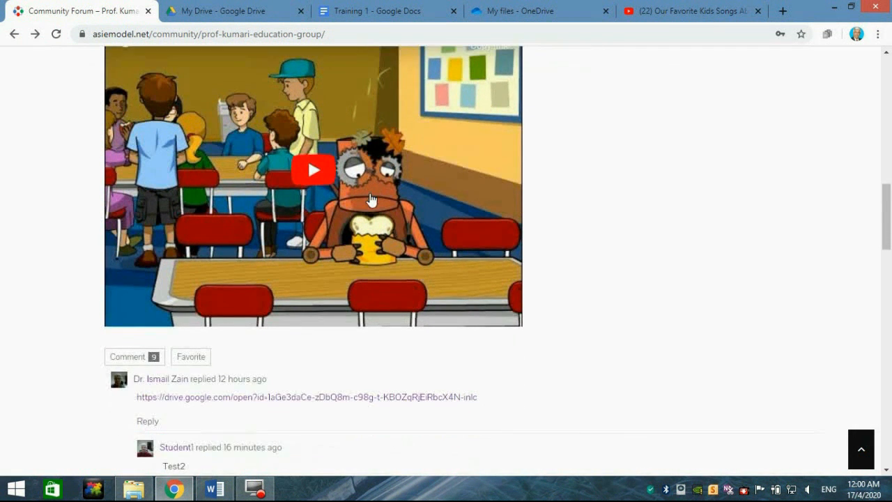
scroll(369, 203, "down", 3)
scroll(370, 204, "down", 2)
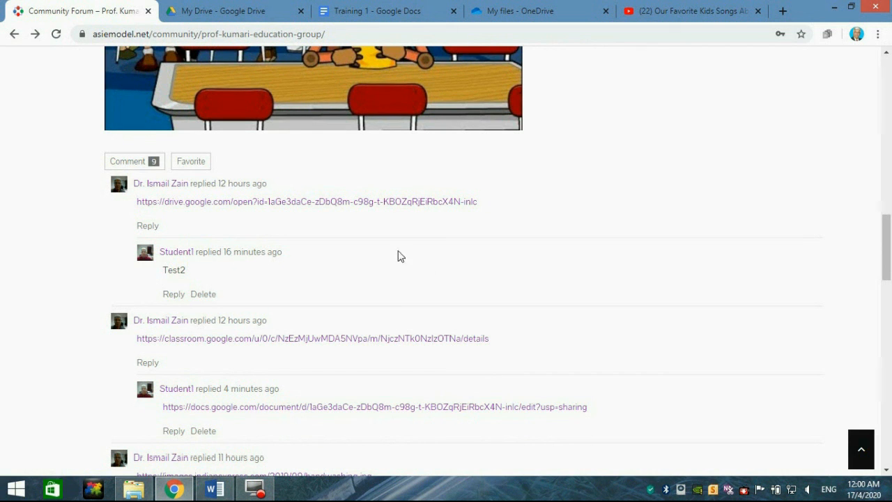
scroll(349, 279, "down", 2)
scroll(350, 279, "up", 1)
scroll(350, 278, "up", 4)
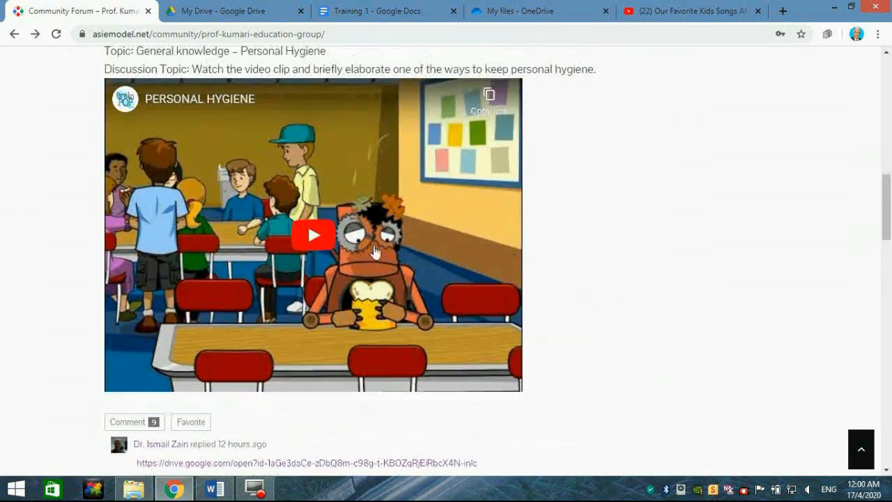
scroll(350, 244, "up", 2)
scroll(307, 417, "up", 2)
scroll(307, 418, "down", 1)
scroll(275, 245, "down", 3)
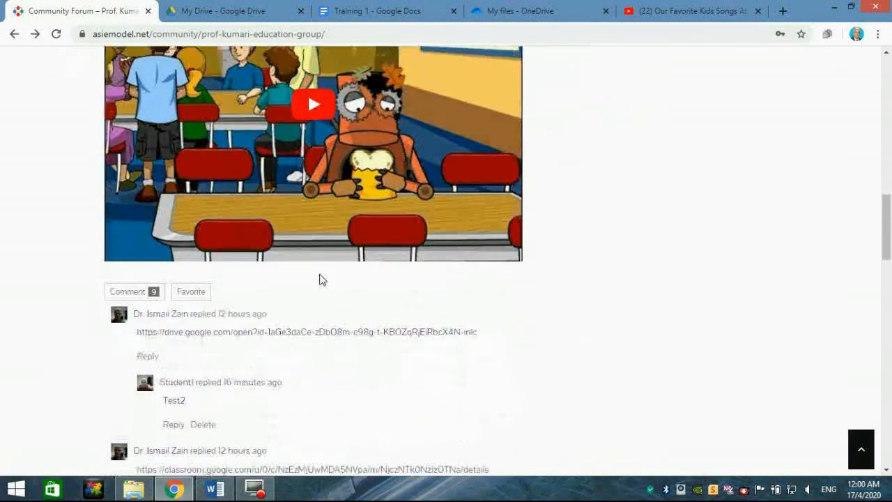
scroll(314, 278, "down", 3)
scroll(265, 369, "down", 1)
scroll(265, 370, "up", 5)
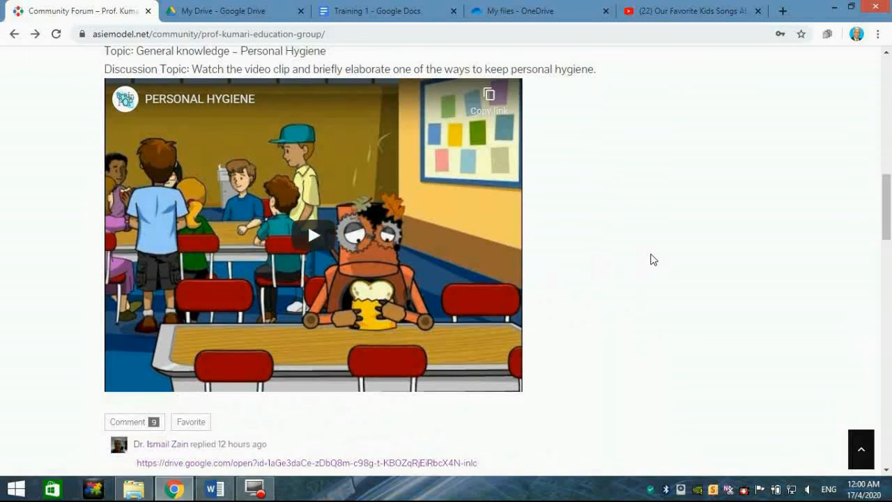